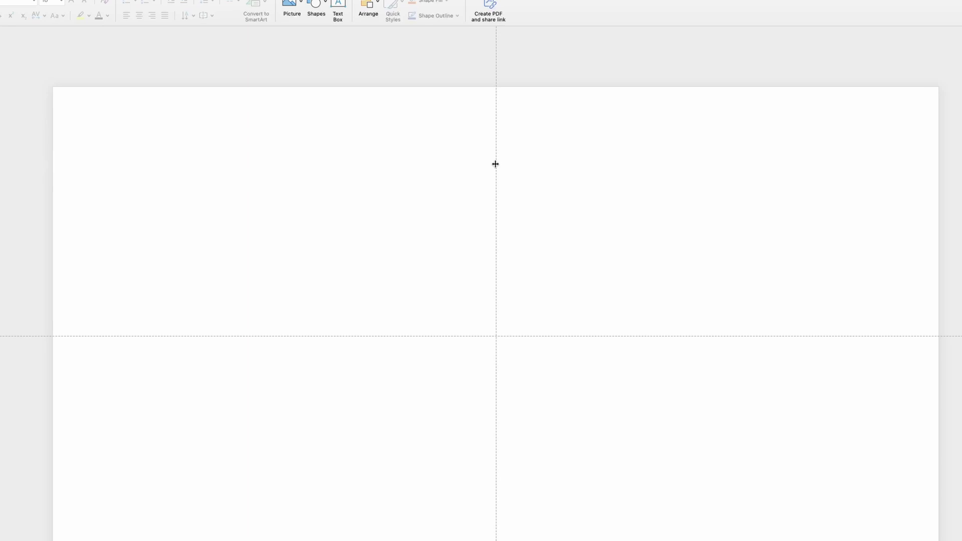
Add guides along the slide's right, left, top and bottom edges
drag(495, 164, 938, 165)
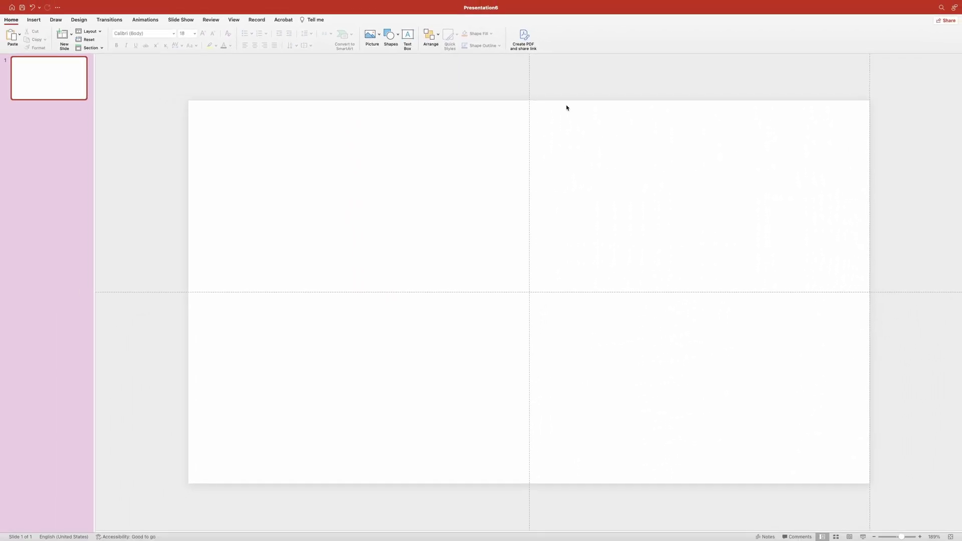
drag(529, 133, 188, 131)
drag(158, 291, 184, 100)
drag(161, 293, 142, 489)
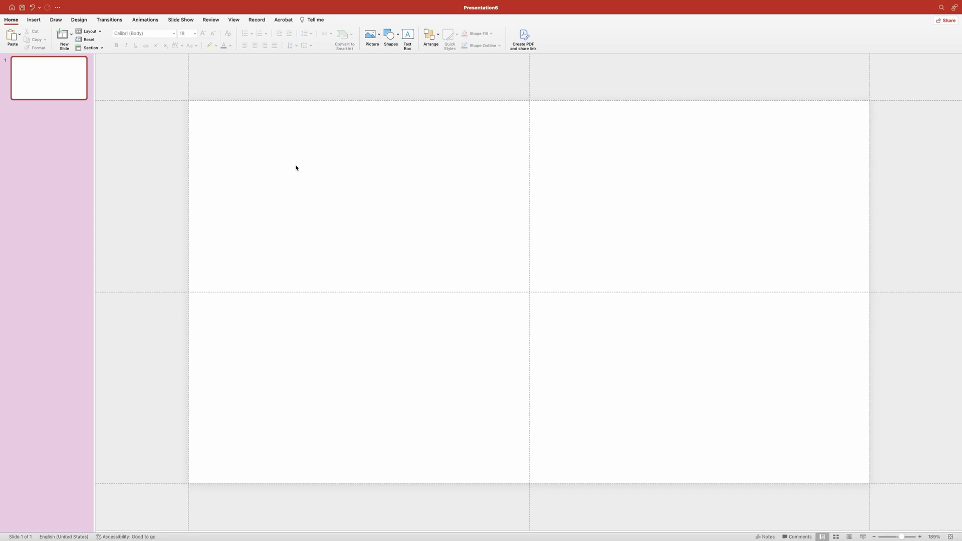
Draw a large rectangle starting from the slide's top-left corner
click(391, 34)
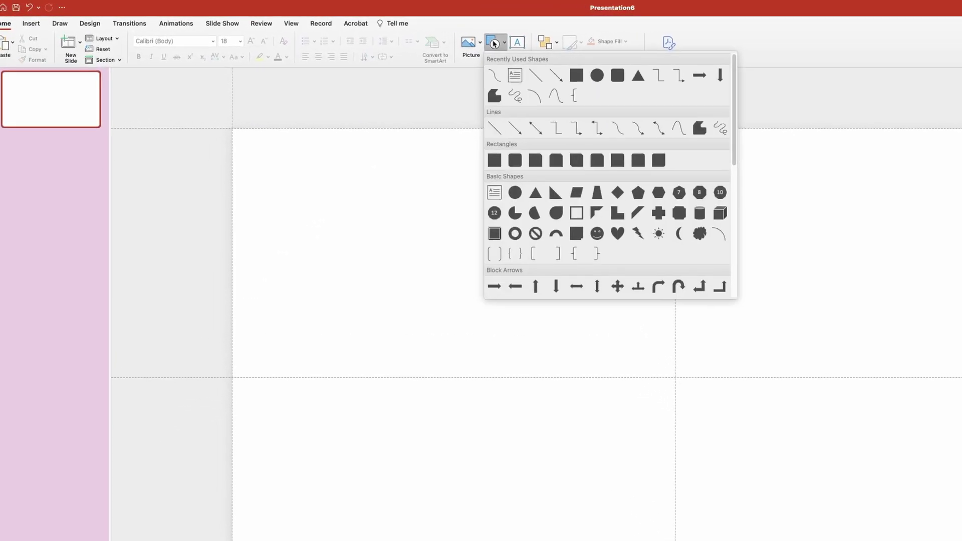
click(577, 76)
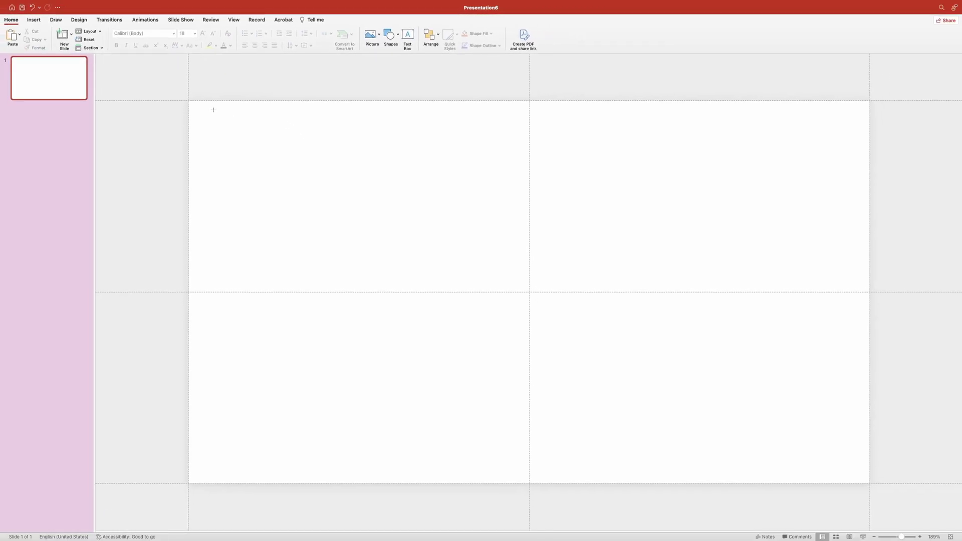
drag(224, 116, 853, 424)
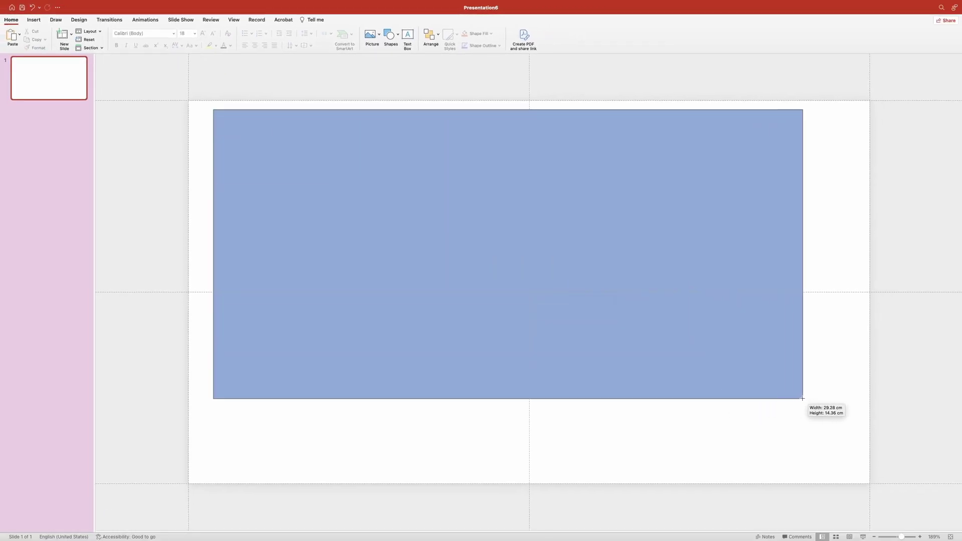
drag(801, 398, 804, 399)
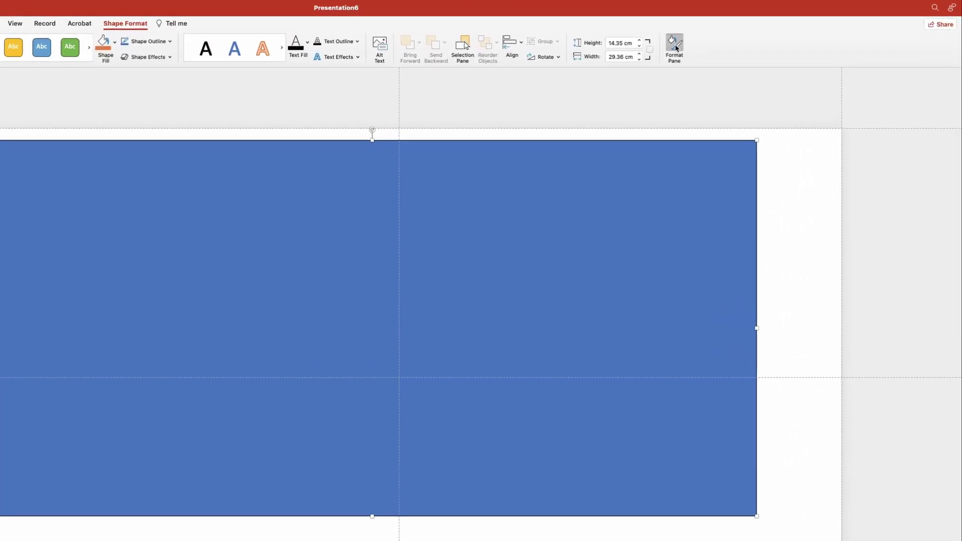
Give the rectangle no outline and a light grey fill
click(742, 38)
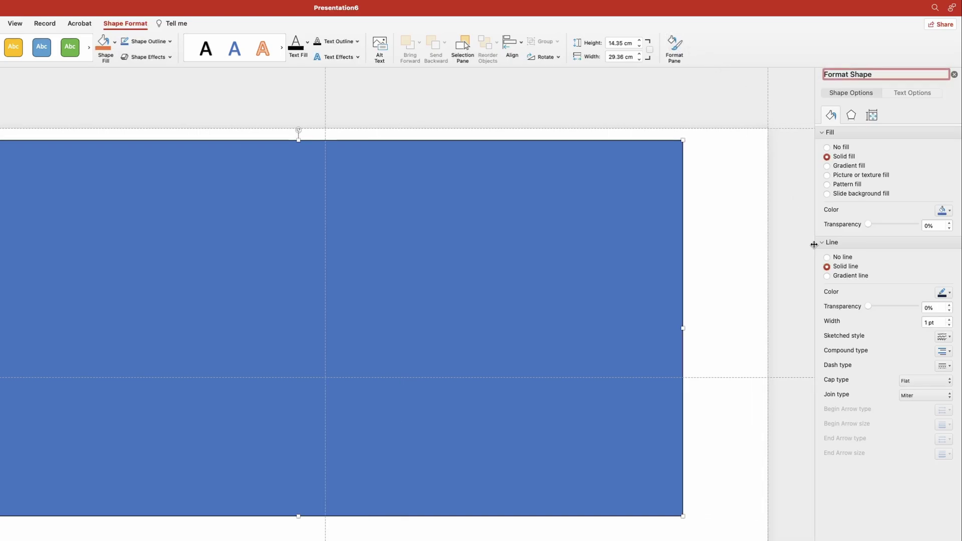
click(827, 258)
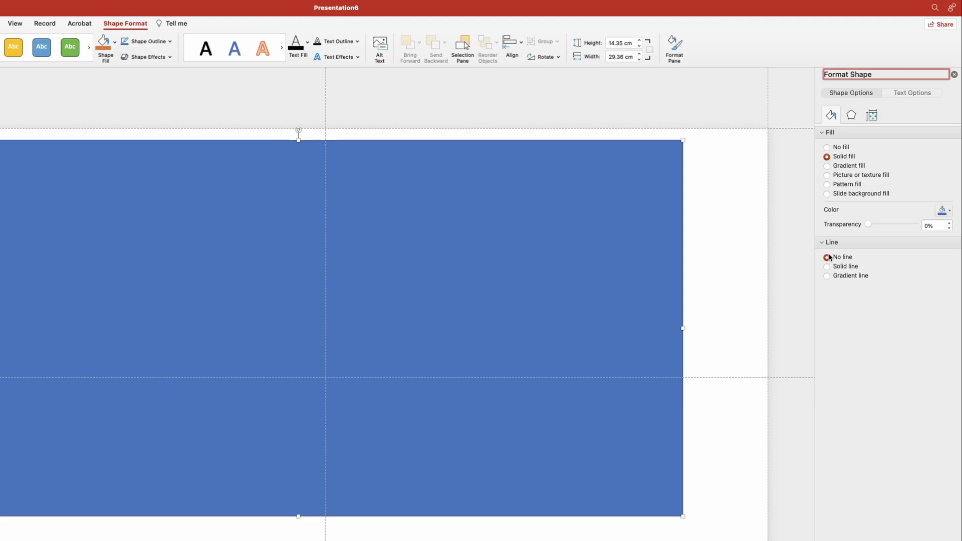
click(949, 211)
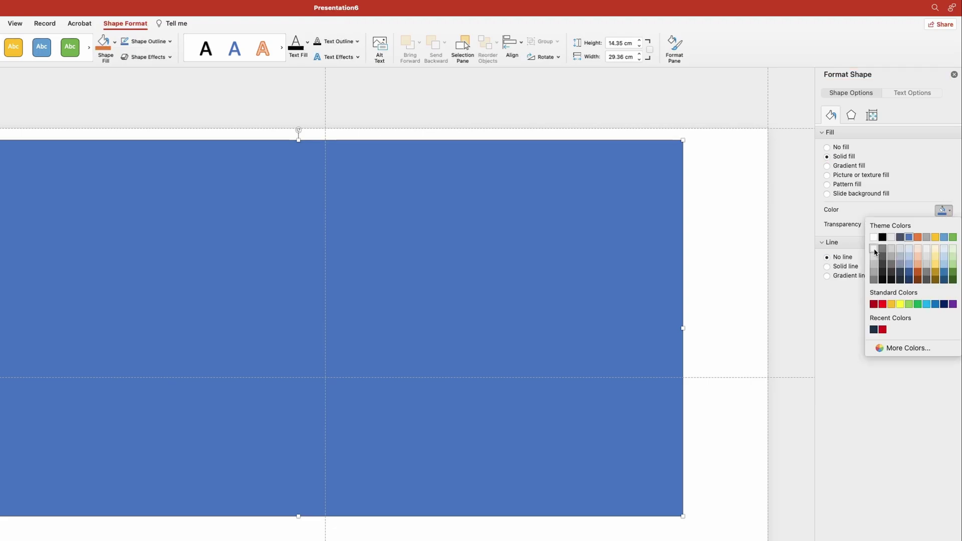
click(875, 252)
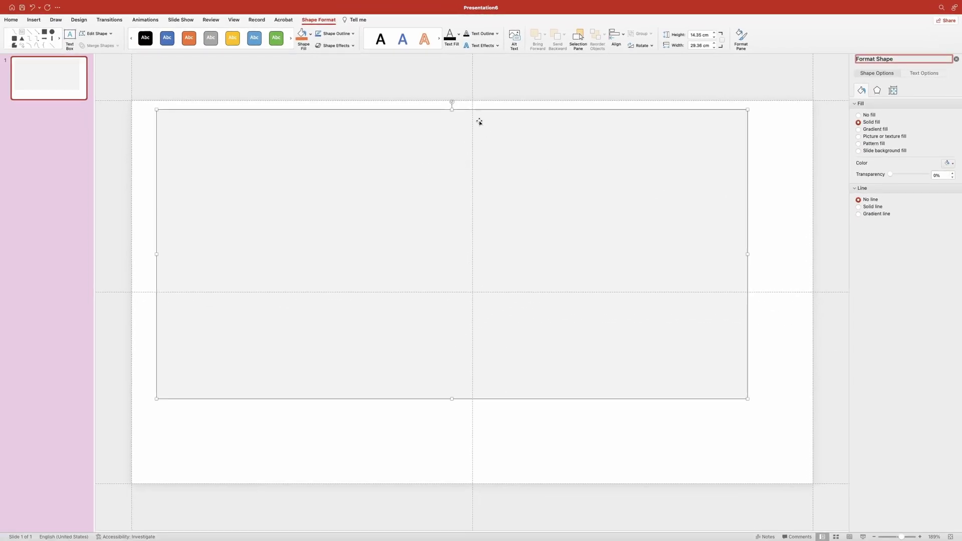
Rotate the grey rectangle 45°, shift it up-right and stretch it to 33.56 × 16.12 cm
drag(452, 102, 517, 198)
drag(421, 157, 665, 103)
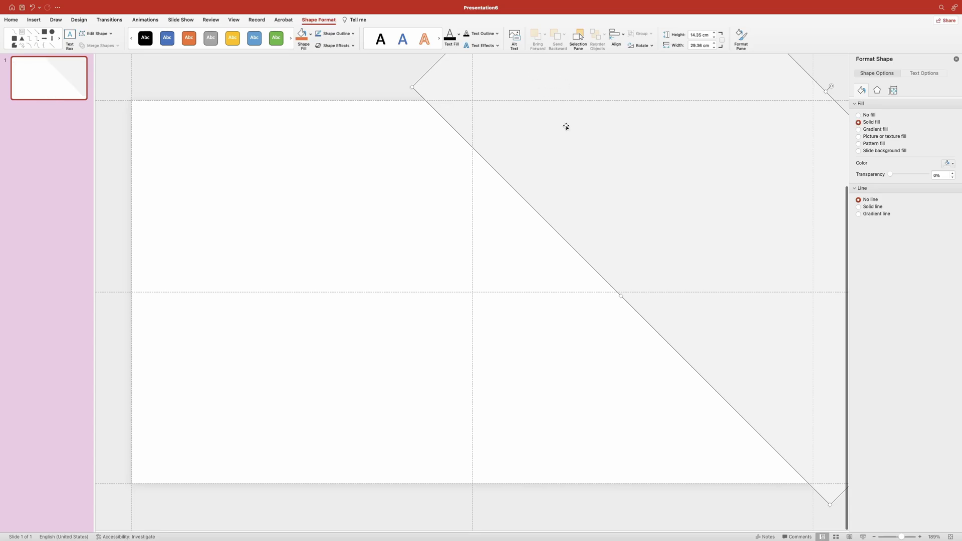
scroll(572, 150, up, 5)
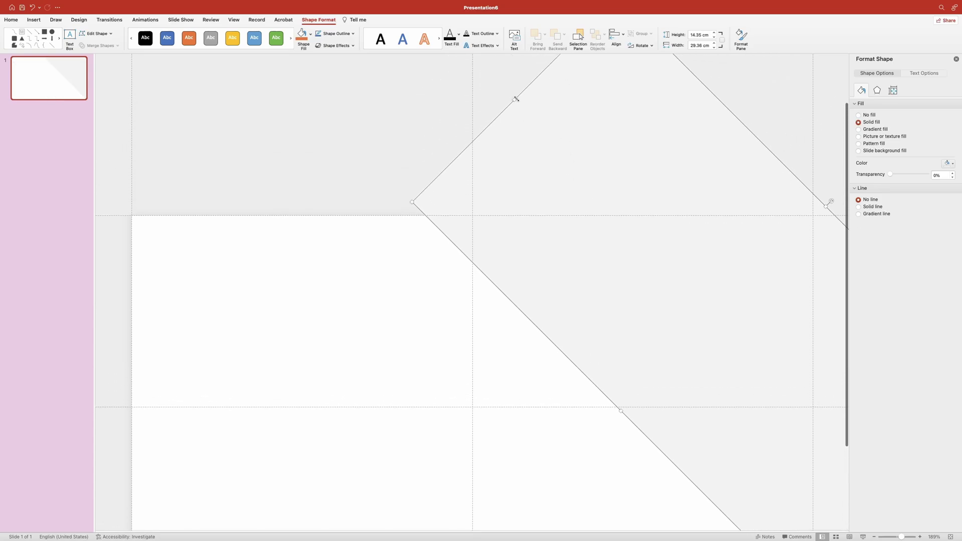
drag(516, 99, 433, 61)
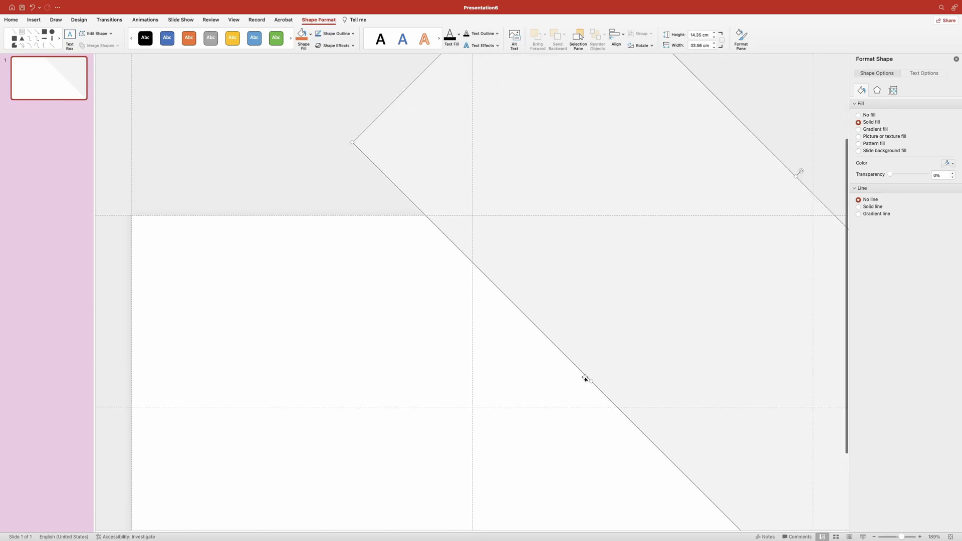
drag(592, 383, 573, 414)
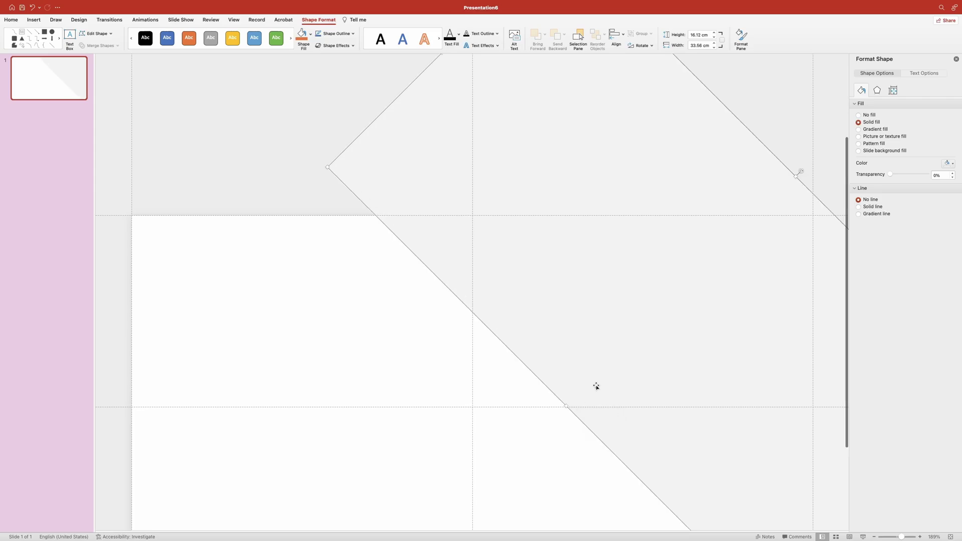
scroll(600, 383, down, 2)
scroll(601, 383, down, 2)
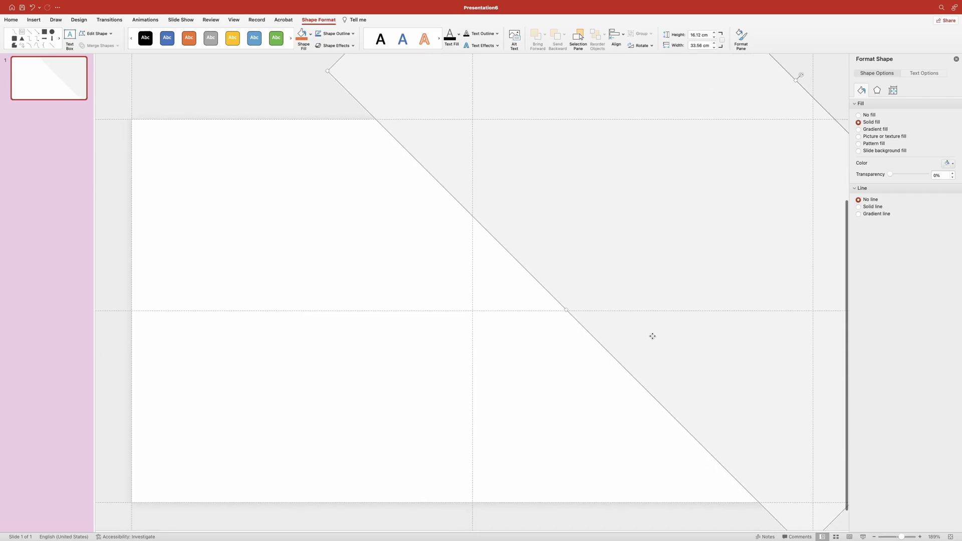
drag(651, 336, 654, 336)
Draw a rounded rectangle and size it to 9.5 × 9.5 cm
click(292, 96)
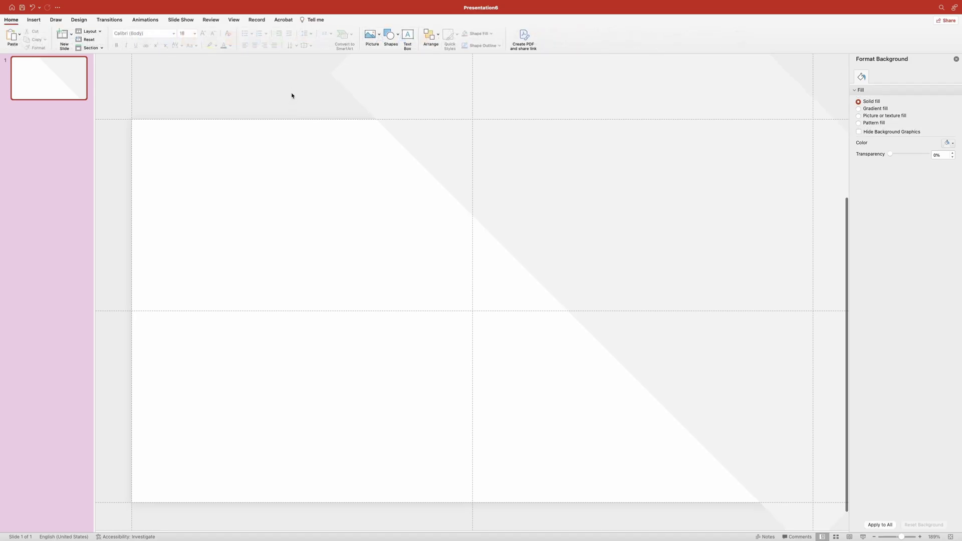
scroll(292, 95, right, 1)
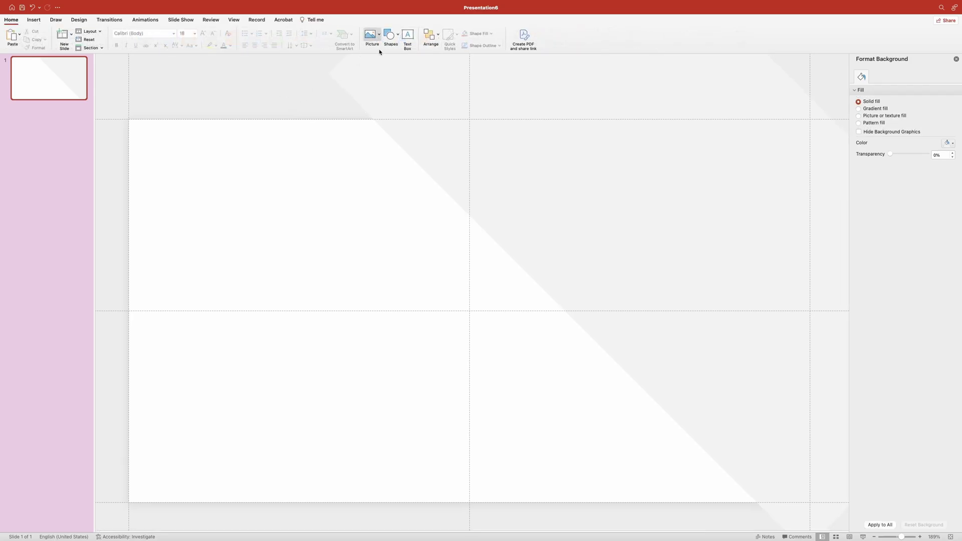
click(397, 35)
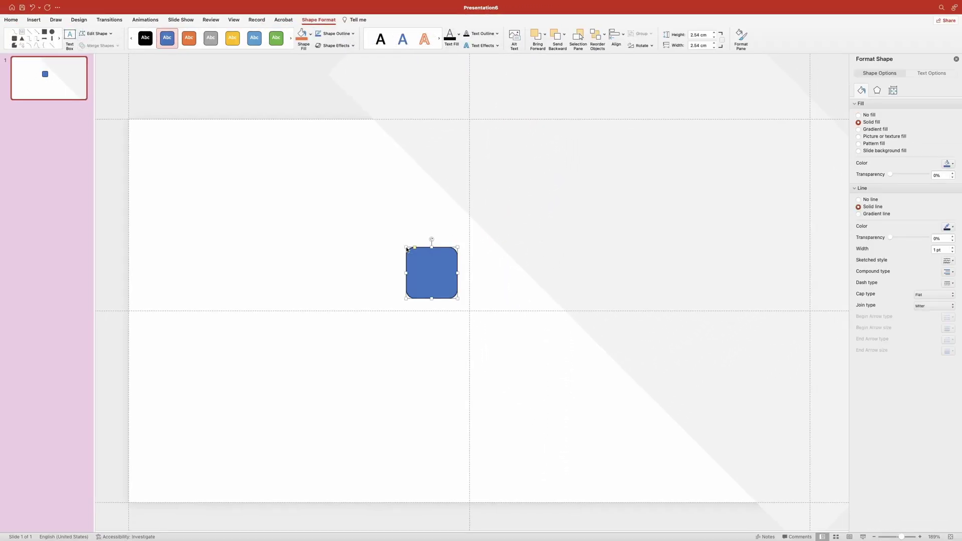
double_click(694, 36)
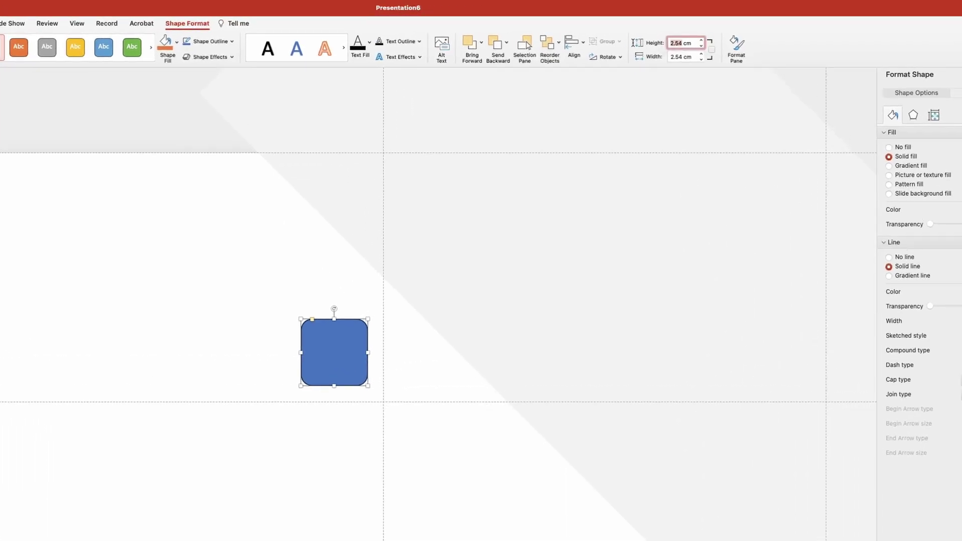
text(9.5)
key(Tab)
text(9.5)
key(Return)
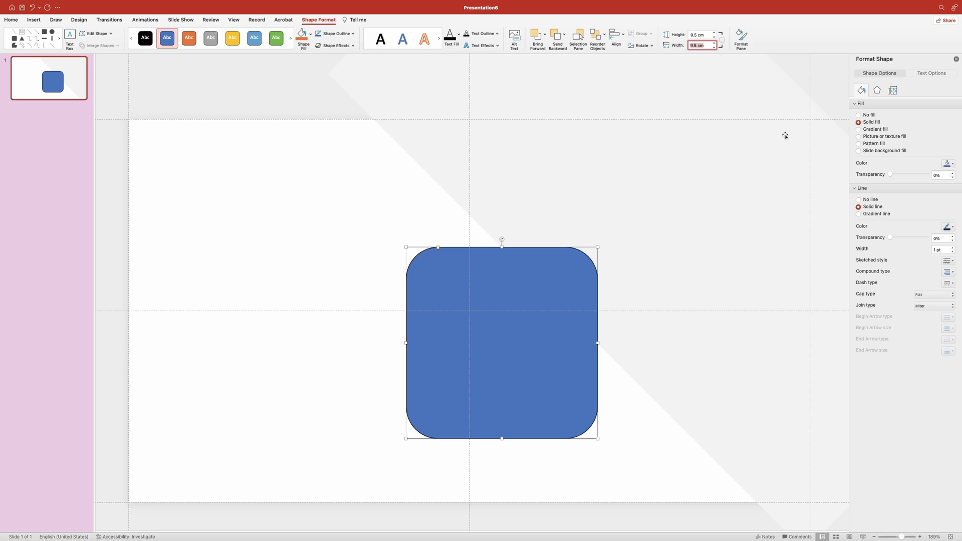
Remove the square's outline and enter custom fill colour db0000
click(859, 200)
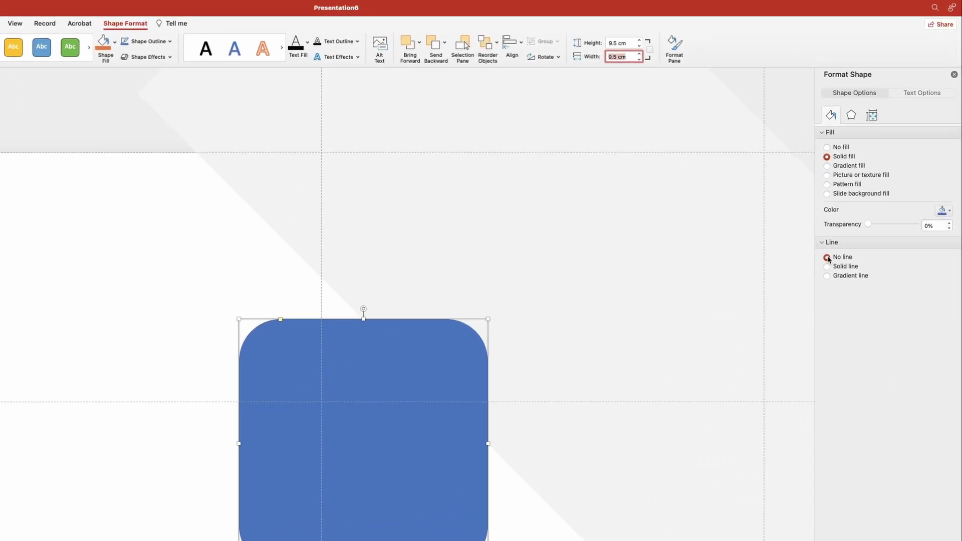
click(950, 209)
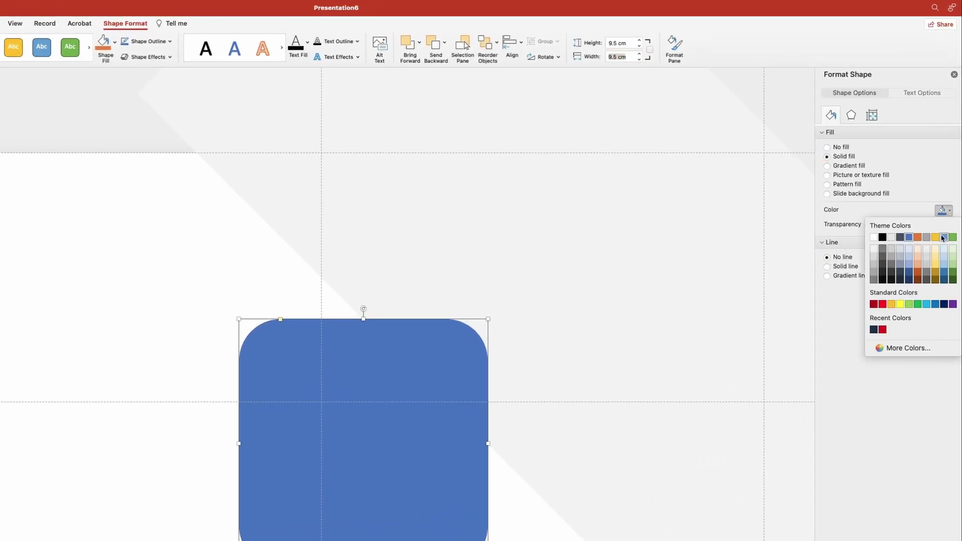
click(905, 350)
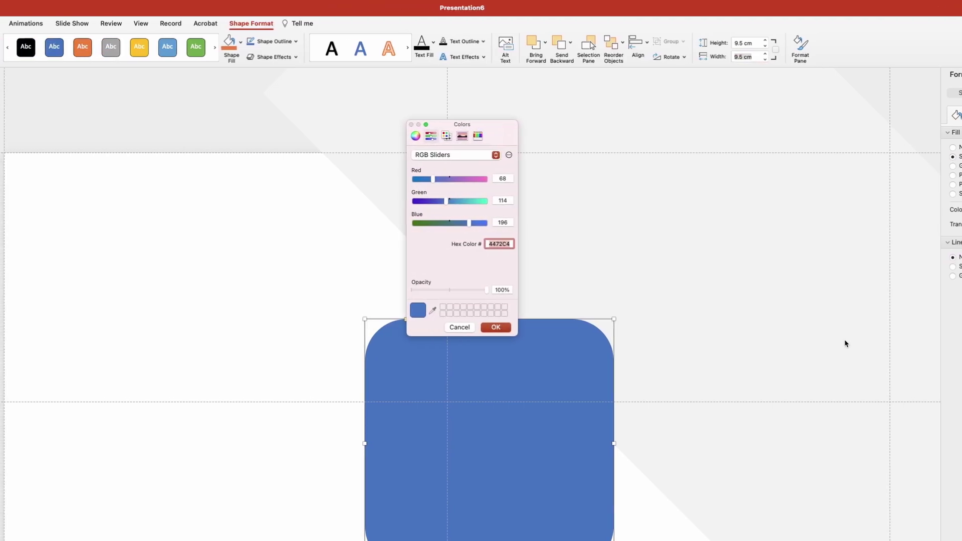
text(db0000)
Apply the red fill, rotate the square 45° and add an outer centred shadow
click(496, 327)
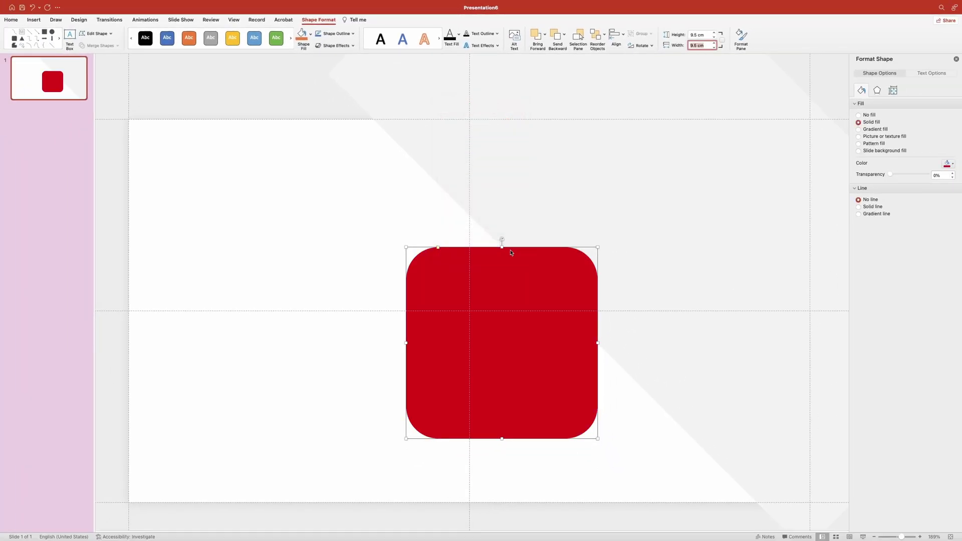
drag(502, 240, 561, 290)
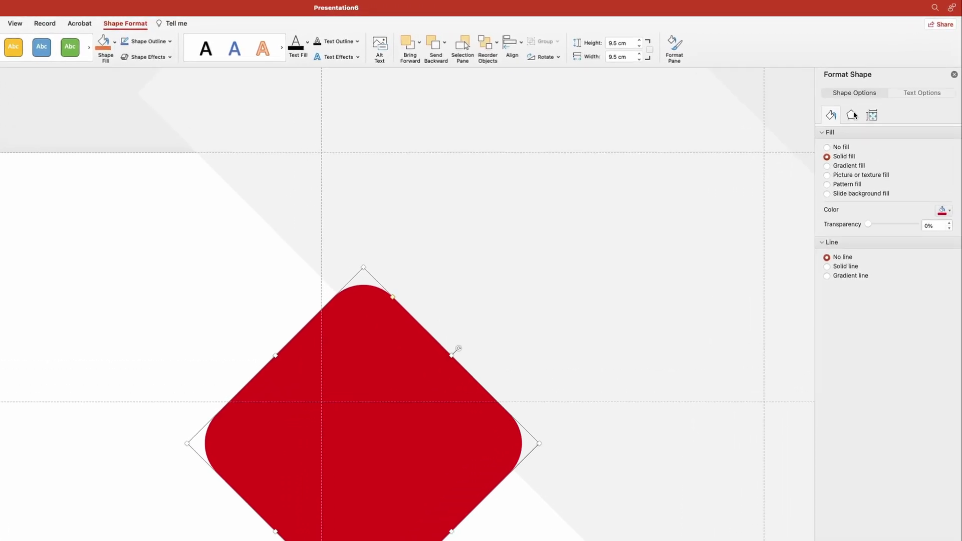
click(852, 115)
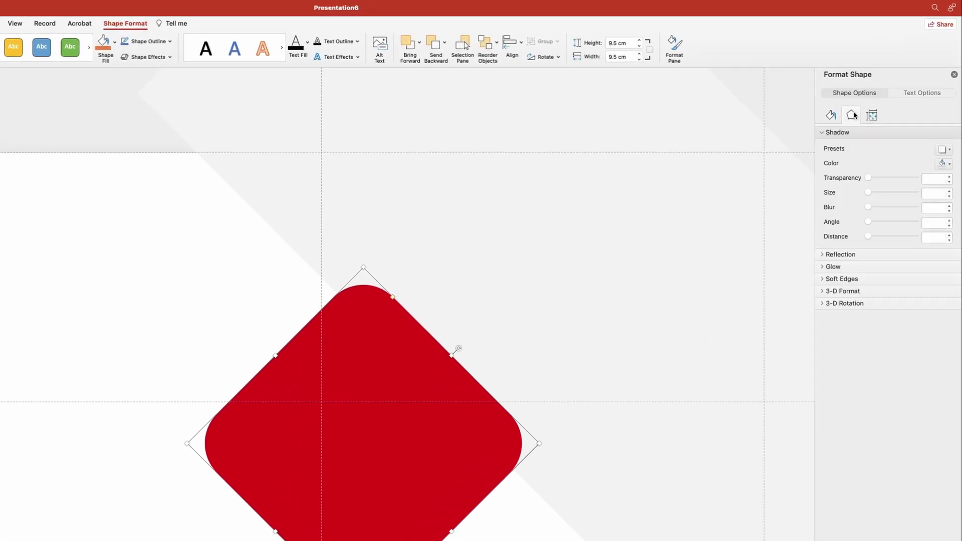
click(951, 150)
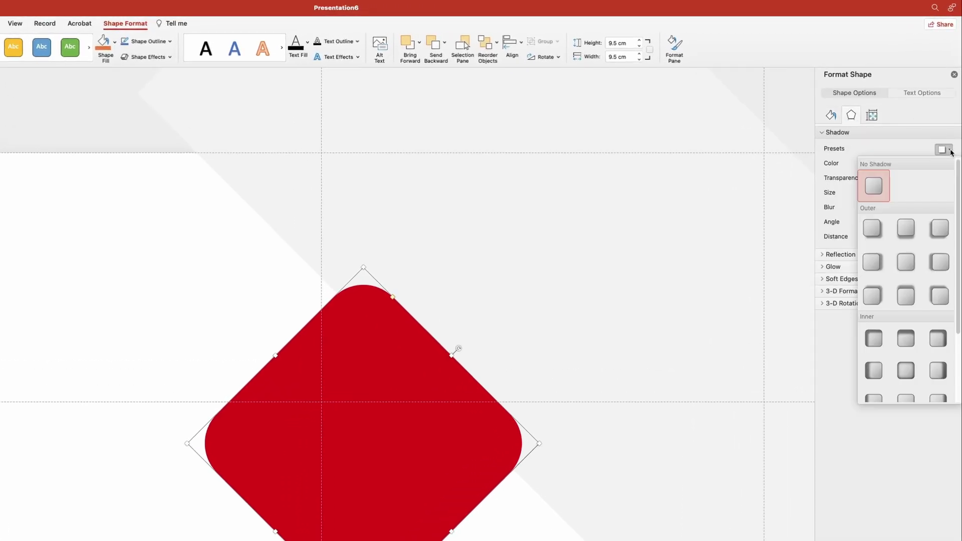
click(907, 263)
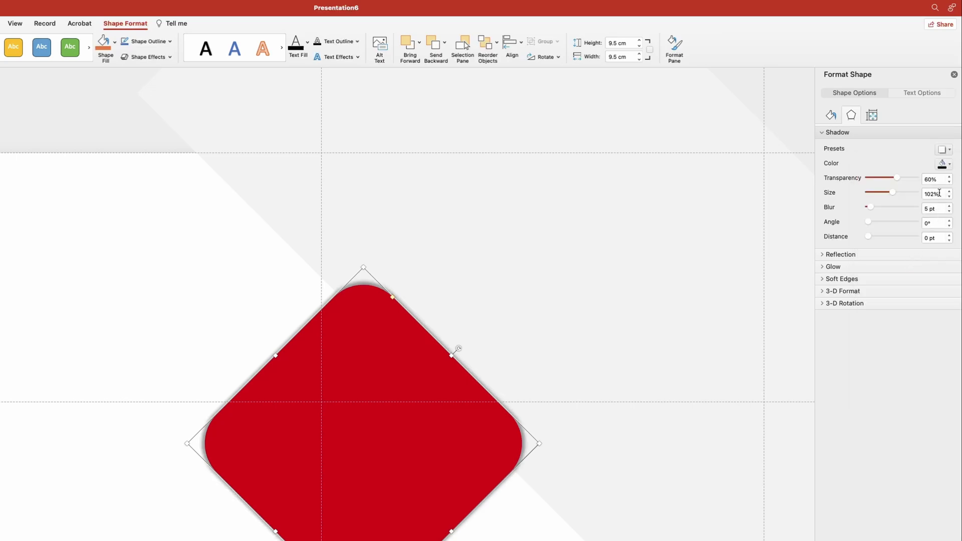
Set the diamond's shadow transparency to 70% and blur to 30 pt
click(927, 179)
key(Delete)
text(7)
click(927, 208)
key(Delete)
text(30)
key(Return)
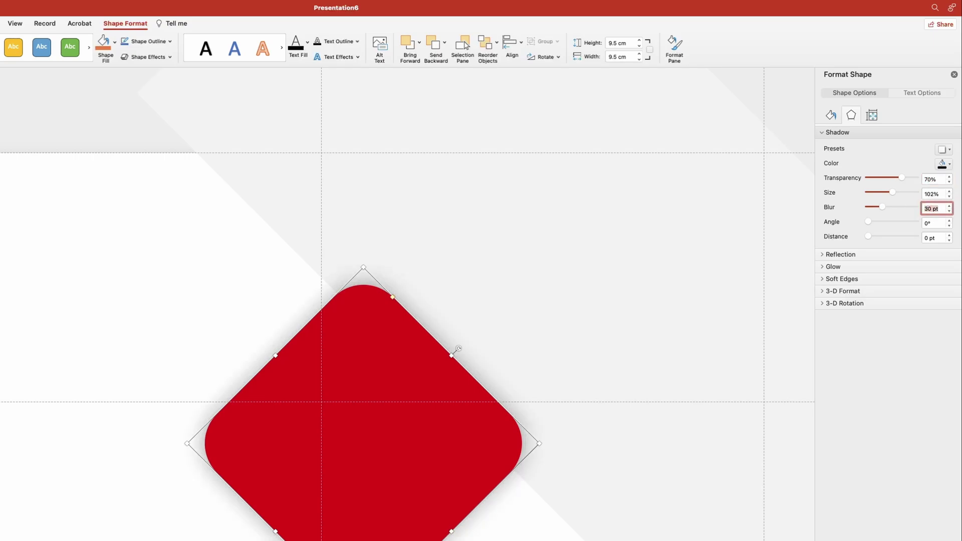
Move the diamond up-right, duplicate it to the left and resize the copy to 8.5 cm square
drag(538, 365, 683, 323)
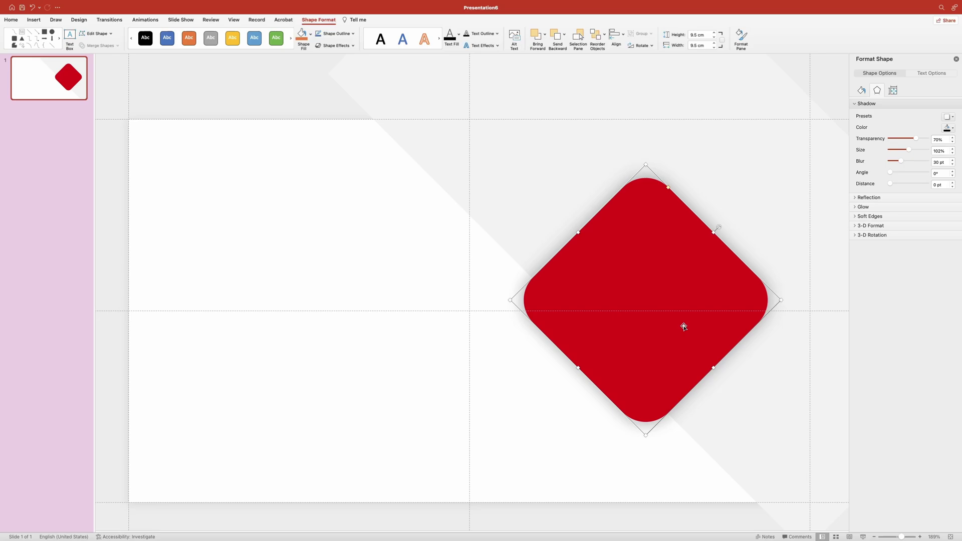
drag(684, 327, 601, 331)
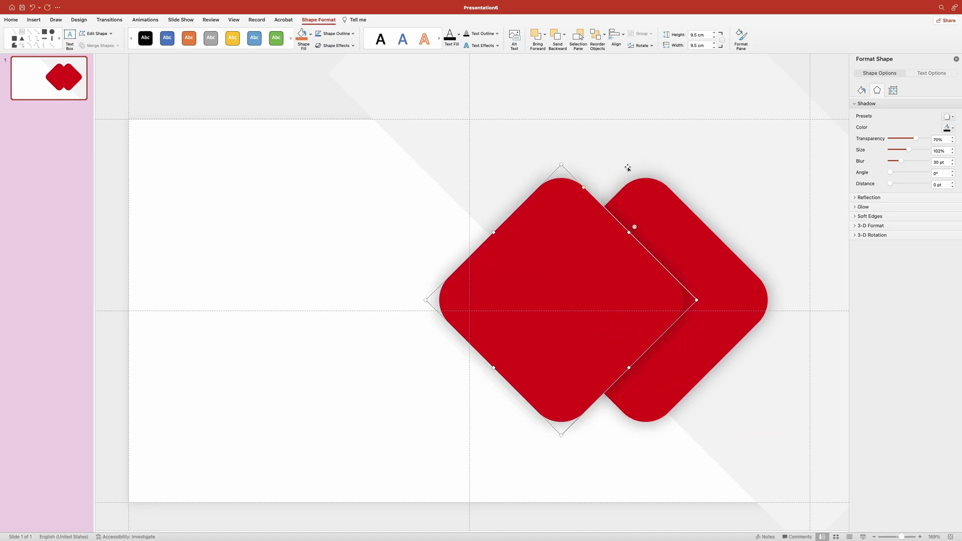
click(627, 41)
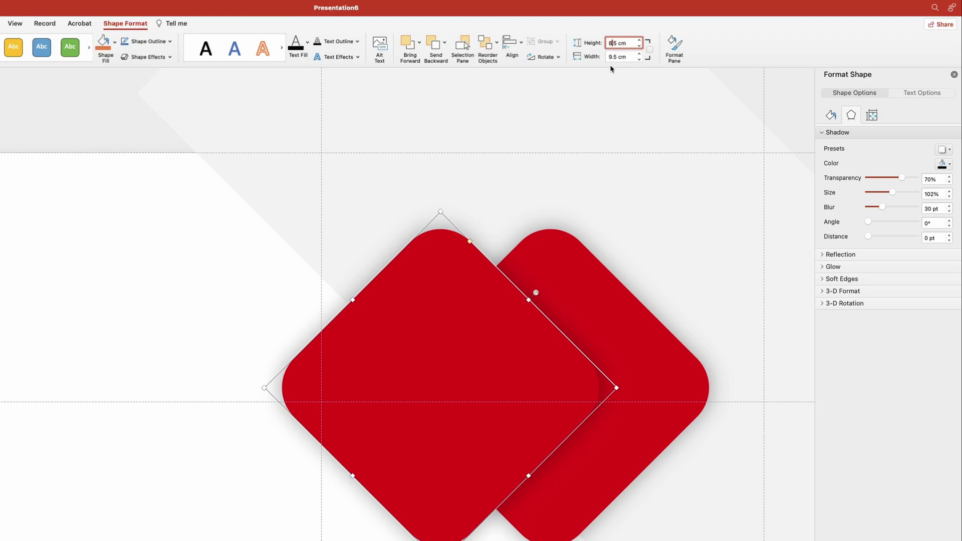
click(603, 57)
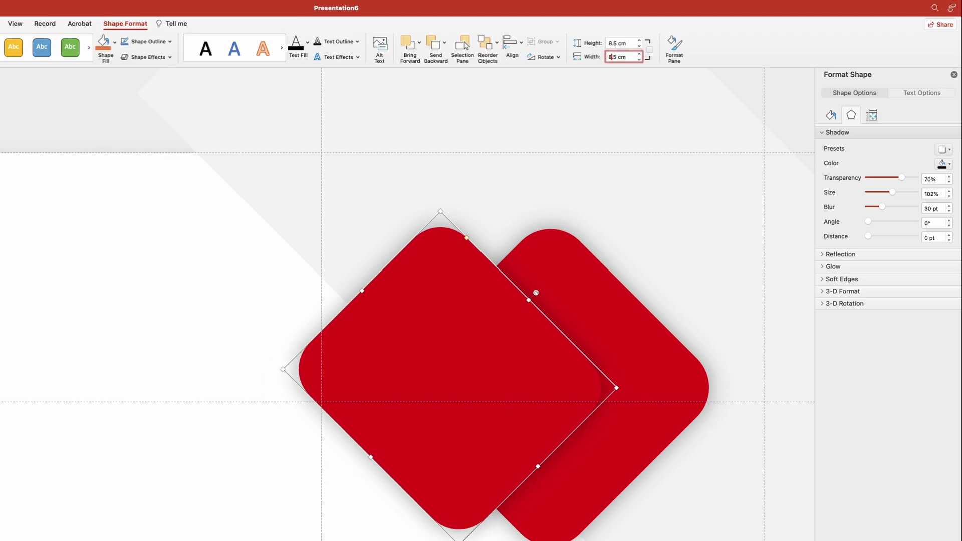
key(Return)
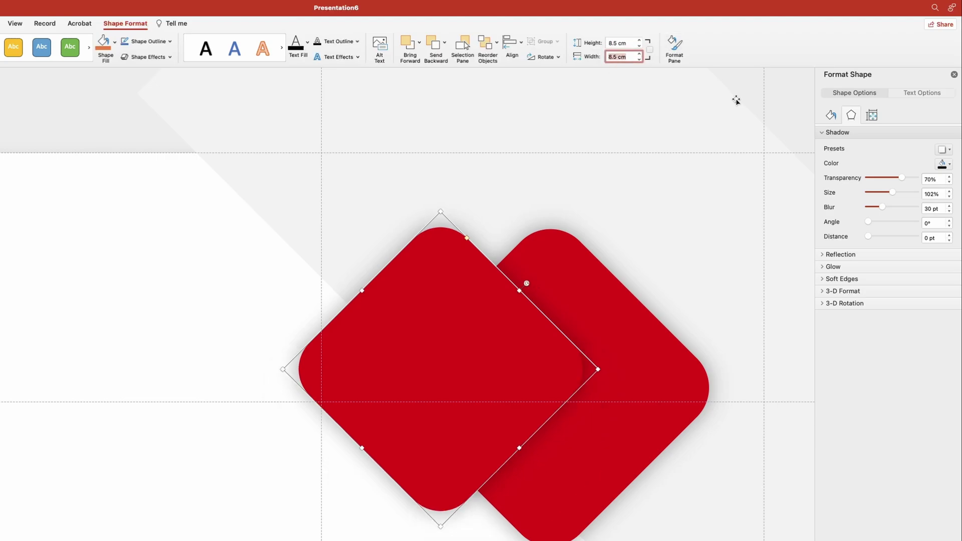
Remove the copy's fill and give it a solid 3 pt outline
click(830, 116)
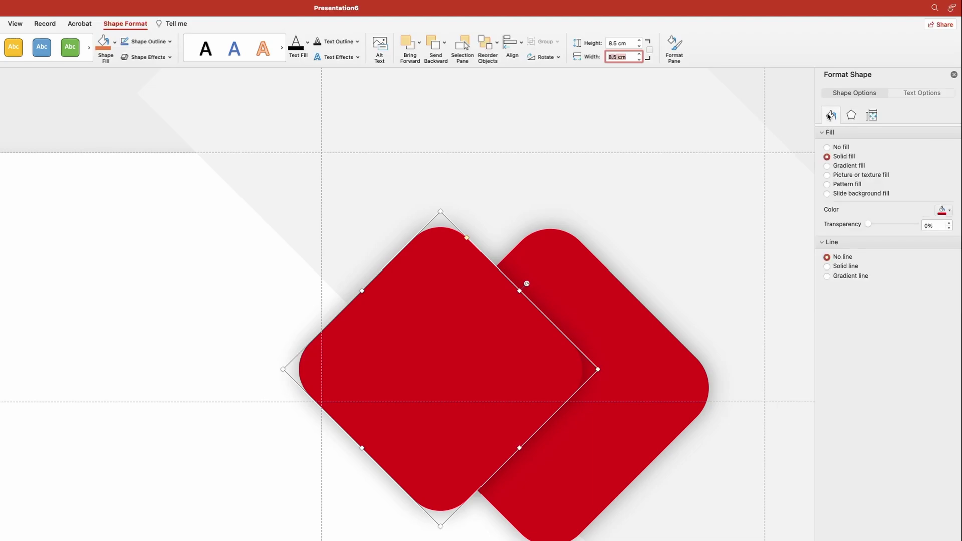
click(827, 148)
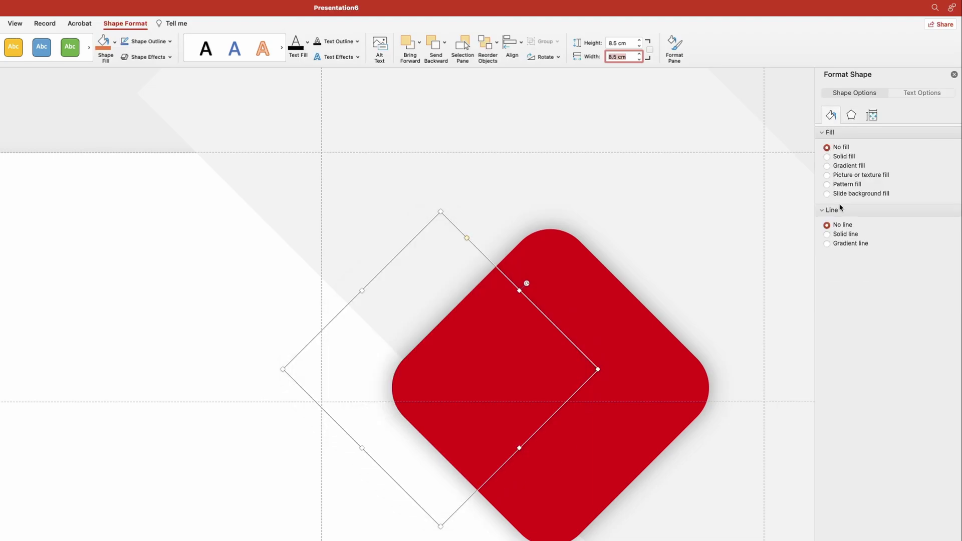
click(851, 235)
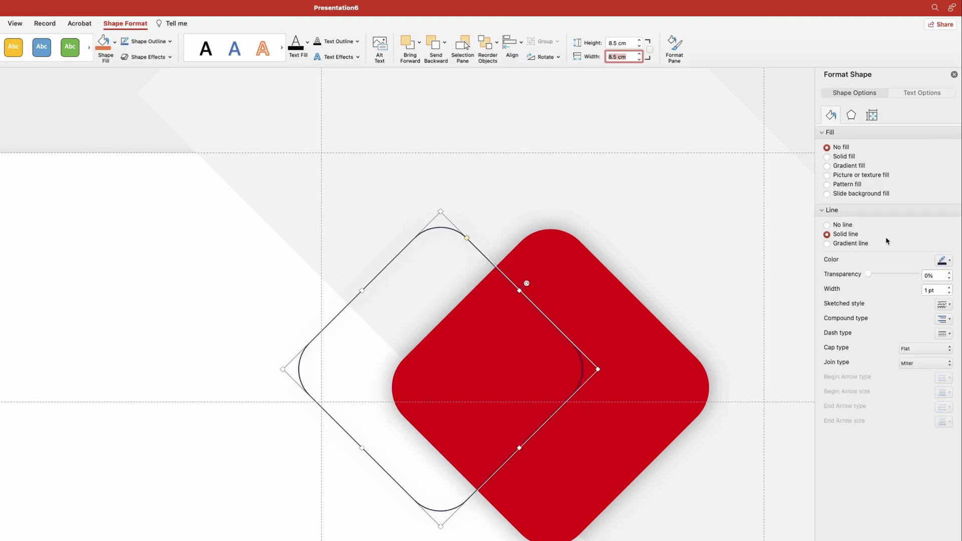
click(927, 291)
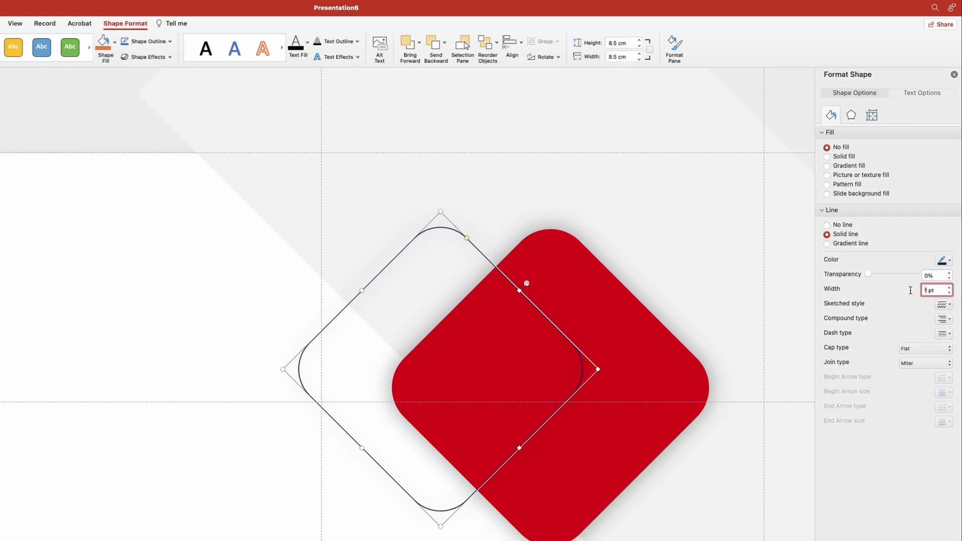
text(3)
key(Return)
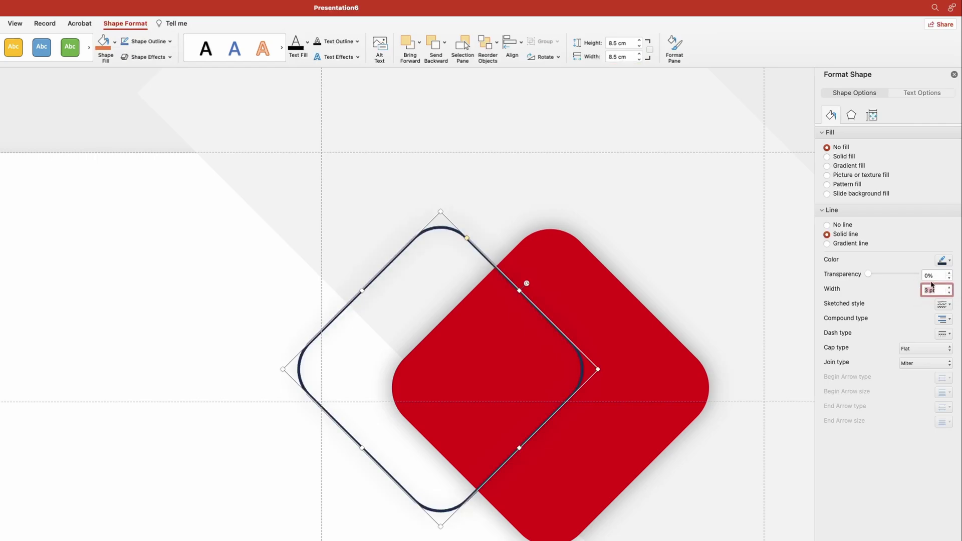
Enter custom outline colour 1a2f49 for the copy
click(944, 261)
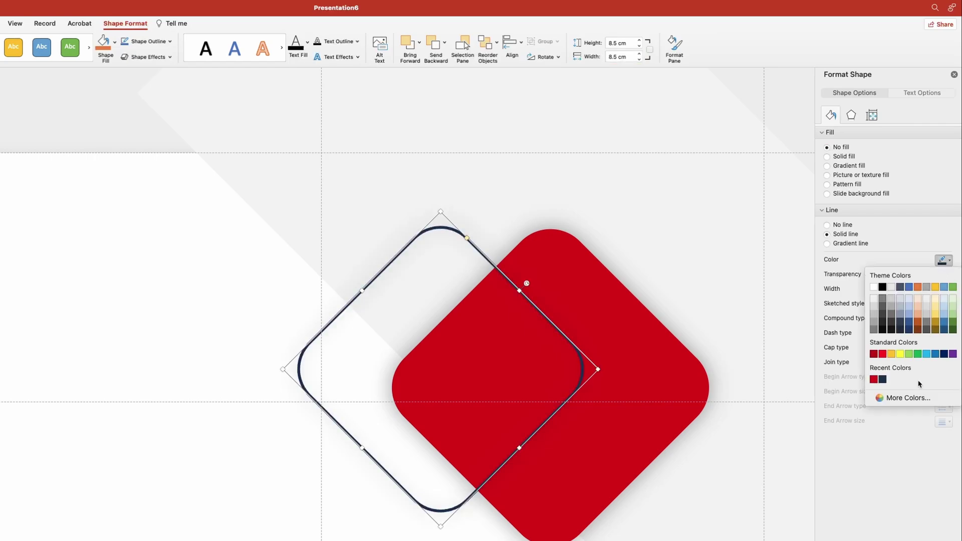
click(917, 399)
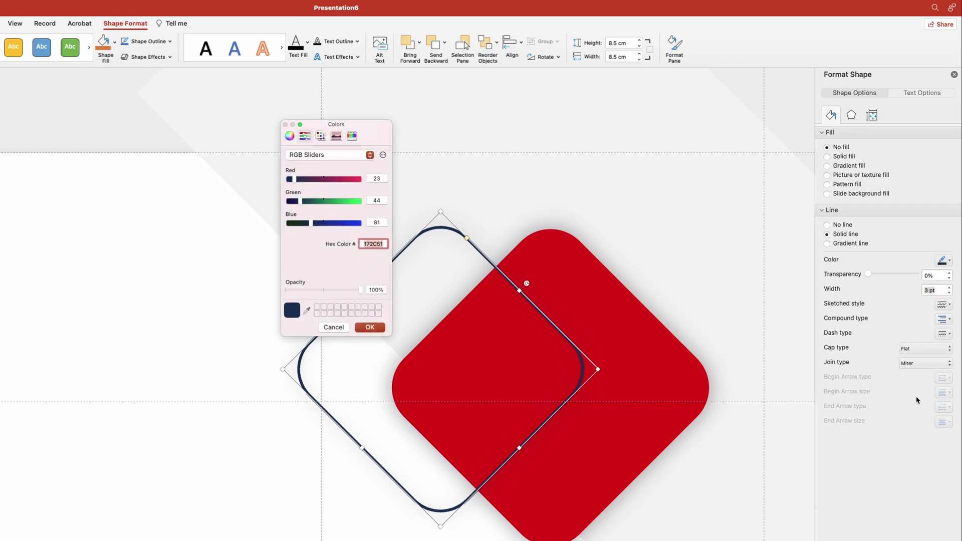
text(1a2)
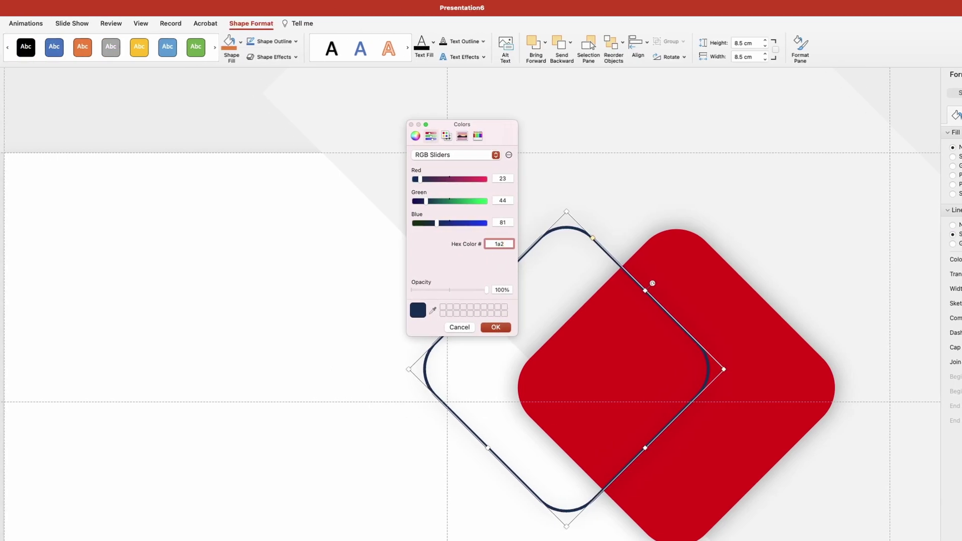
text(49)
Apply the navy outline and give the diamond an outer drop shadow
click(495, 327)
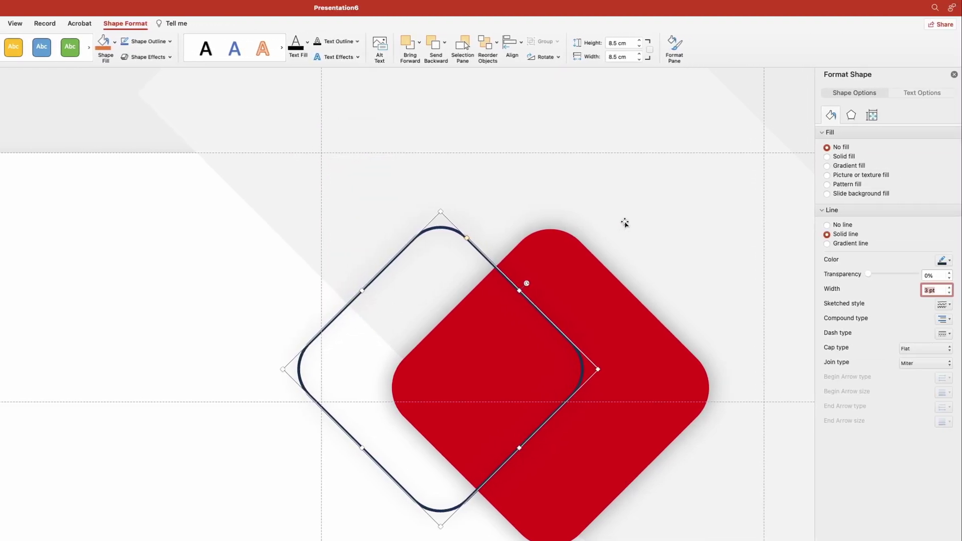
click(851, 116)
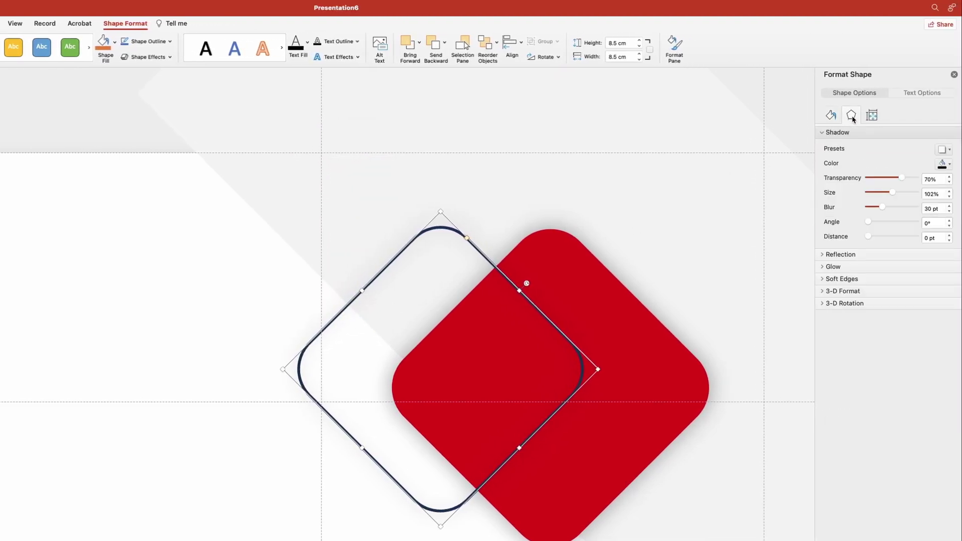
click(946, 149)
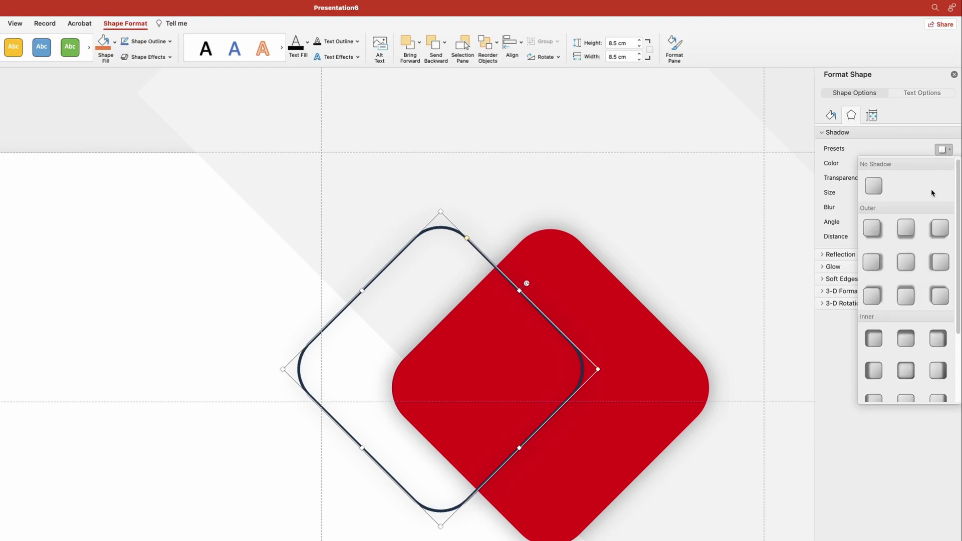
click(914, 231)
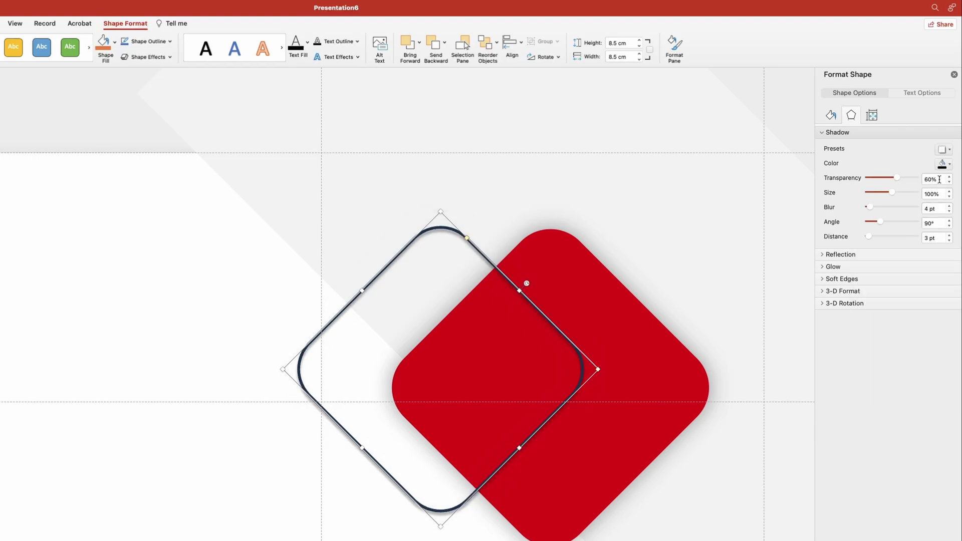
Set shadow transparency 85%, blur 10 pt, distance 10 pt, then move the diamond down-right
click(940, 180)
text(85)
click(928, 208)
text(10)
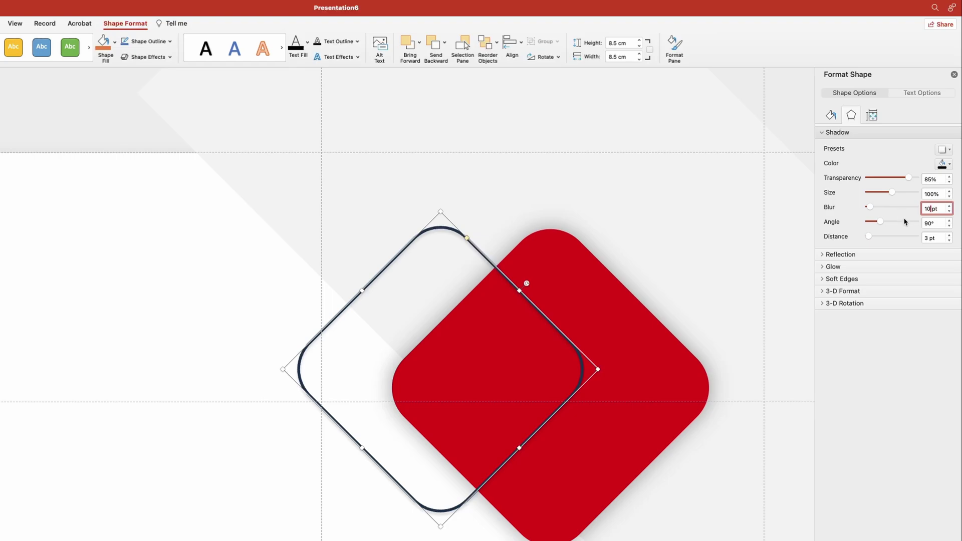
double_click(927, 239)
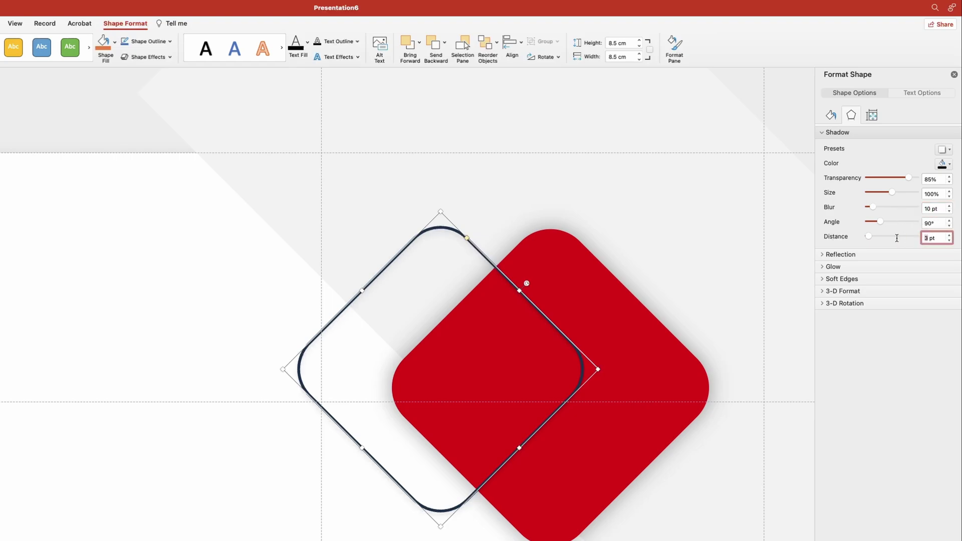
text(10)
key(Return)
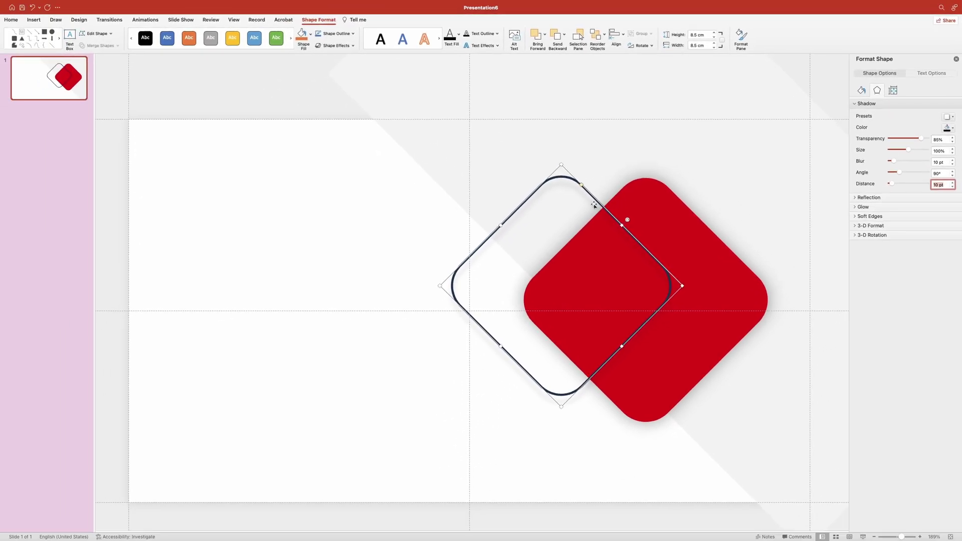
drag(594, 205, 632, 268)
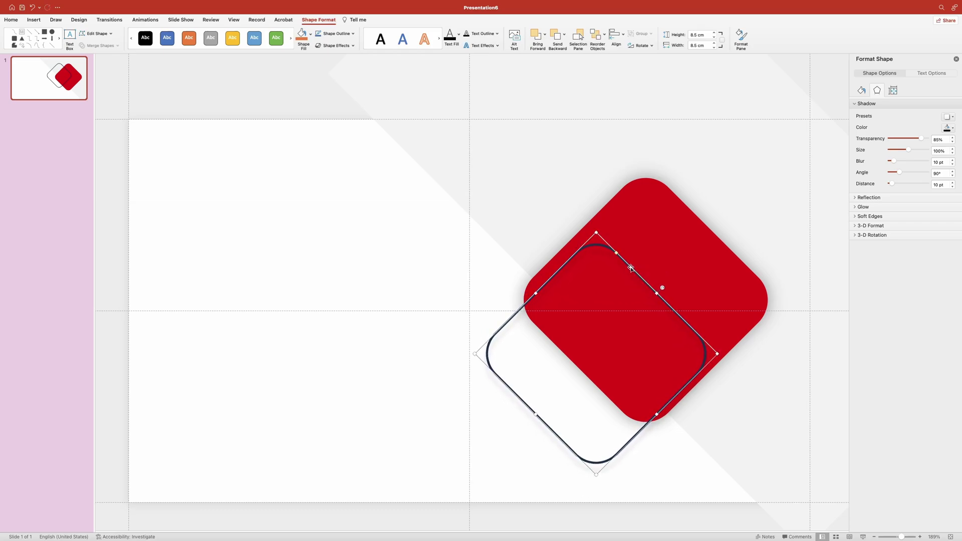
Insert img.jpg from file and push it against the slide's left edge
click(414, 221)
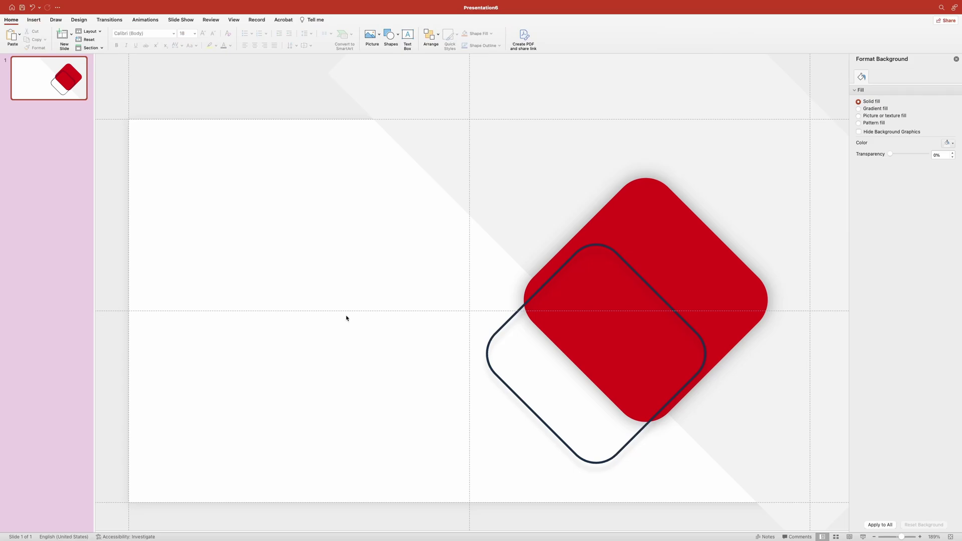
click(379, 35)
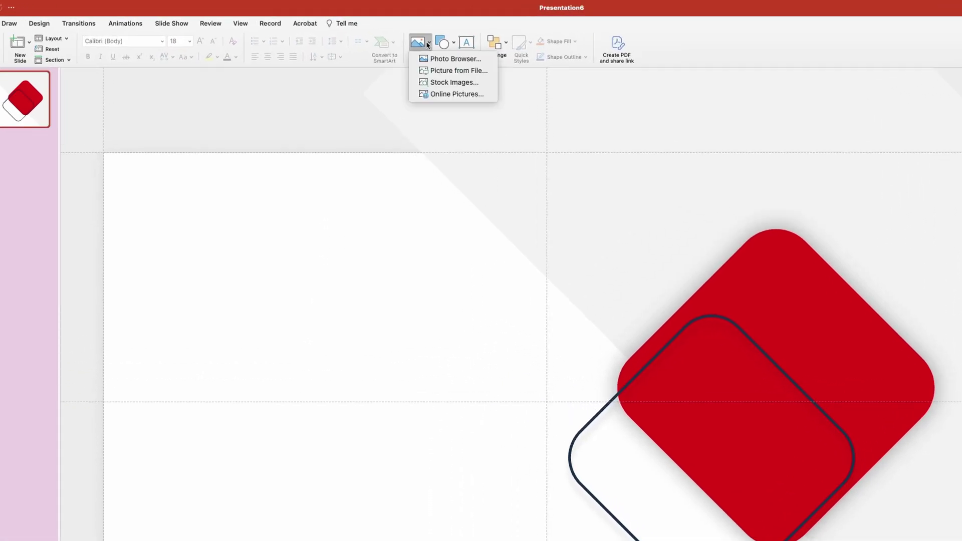
click(442, 71)
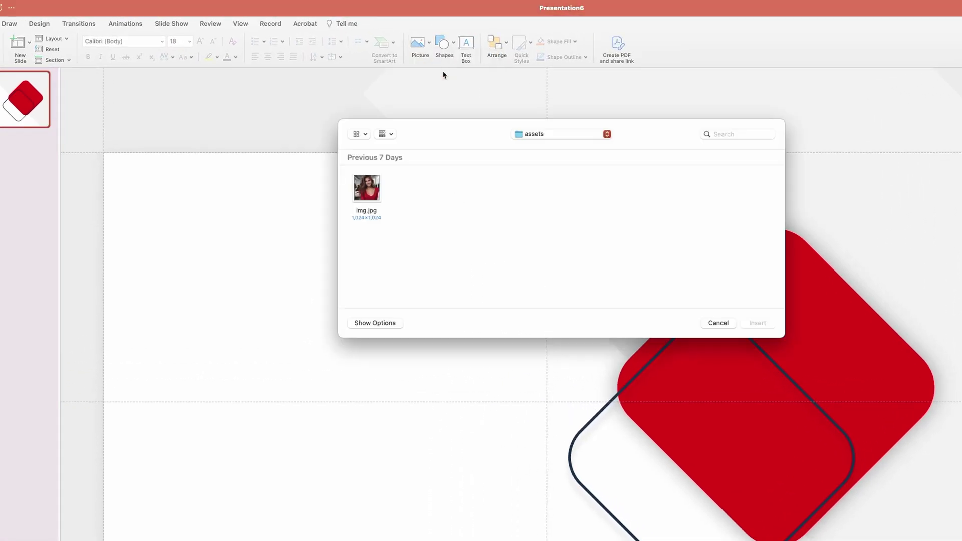
click(367, 188)
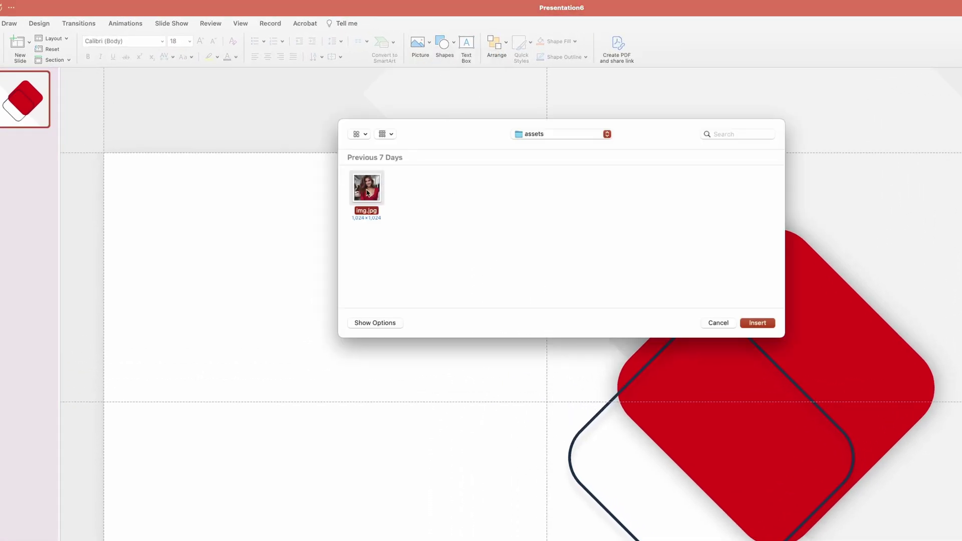
click(757, 322)
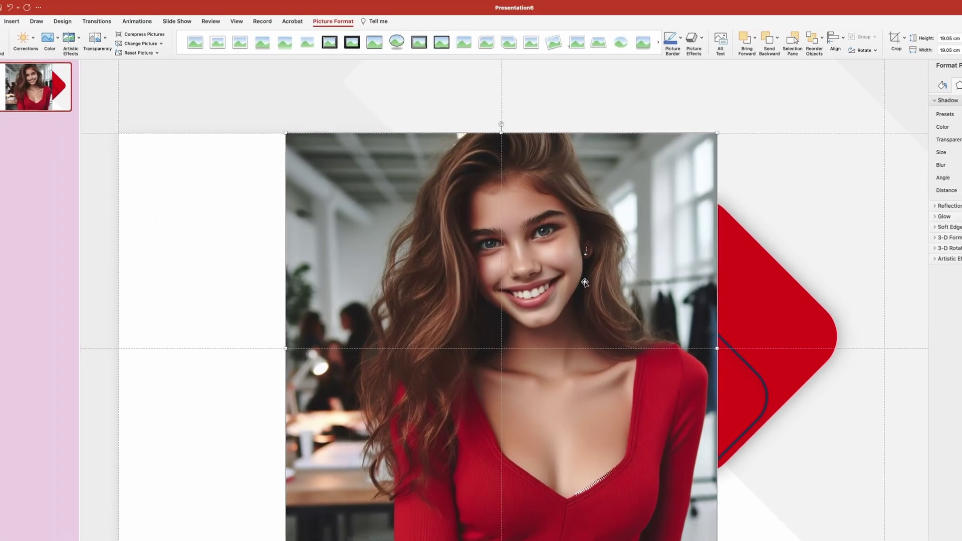
drag(633, 325, 540, 325)
drag(464, 251, 425, 251)
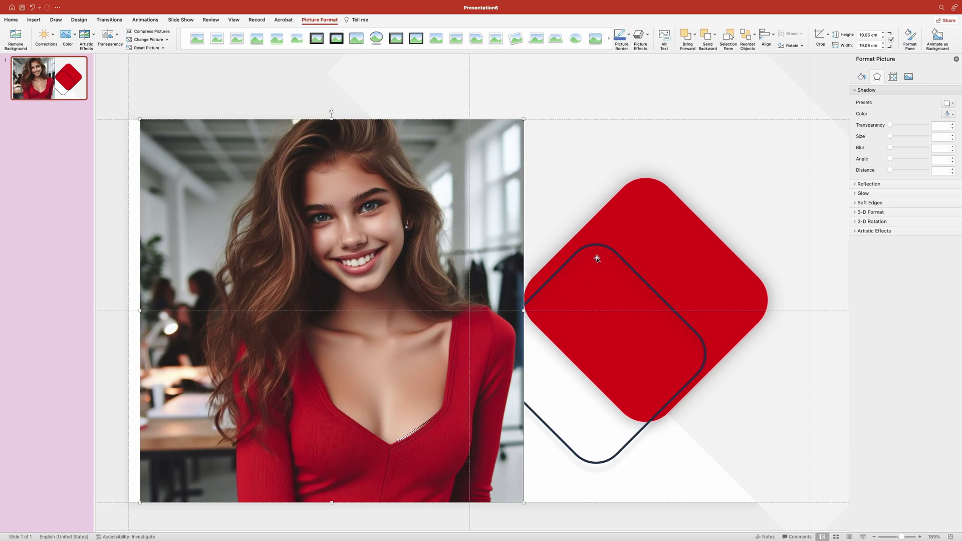
Copy the red diamond onto the photo, enlarge it to 12 × 12 cm and raise it over the face
click(648, 244)
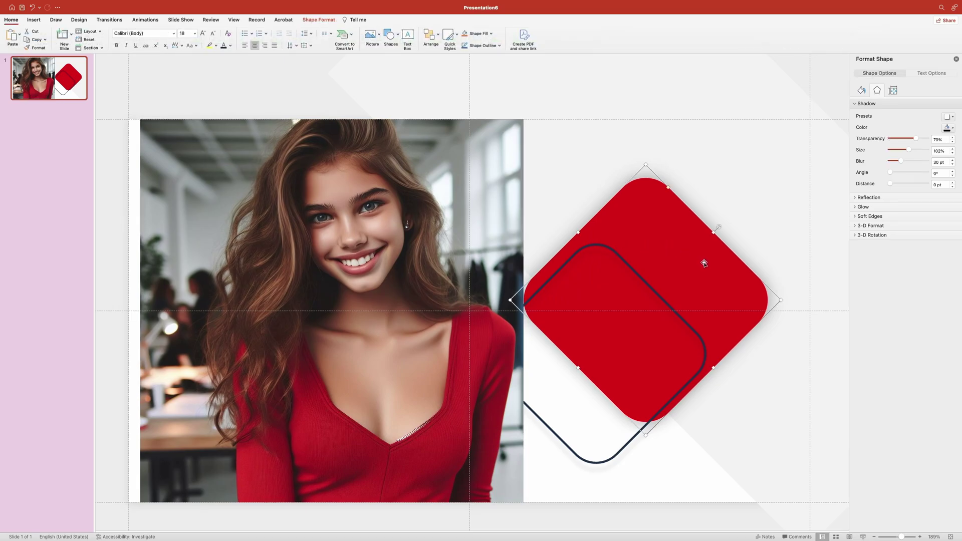
drag(705, 263, 377, 281)
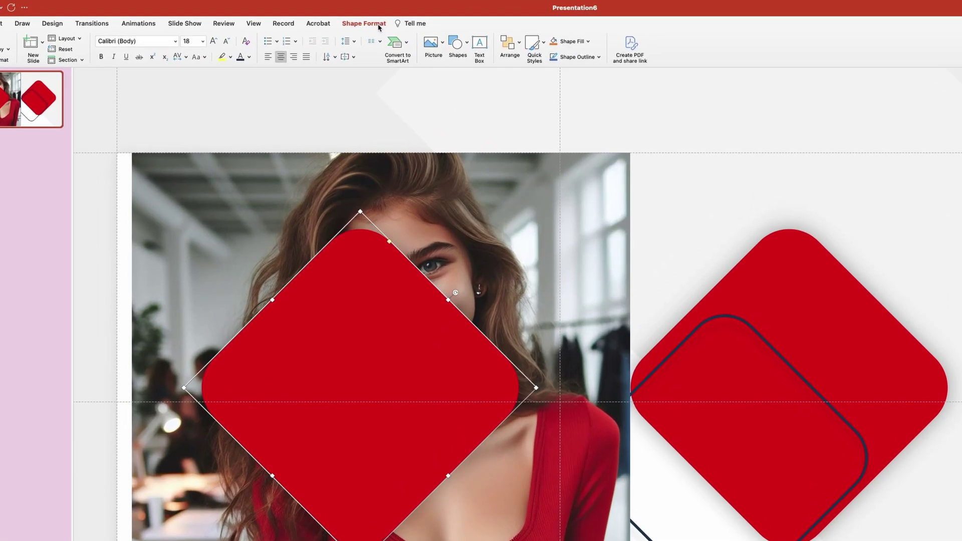
click(379, 24)
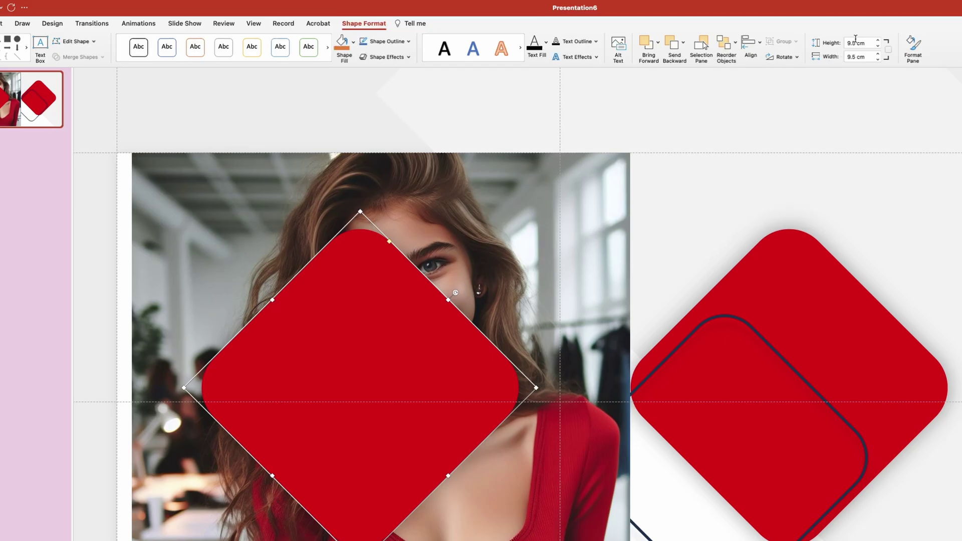
drag(855, 42, 815, 43)
text(12)
double_click(855, 56)
text(12)
key(Return)
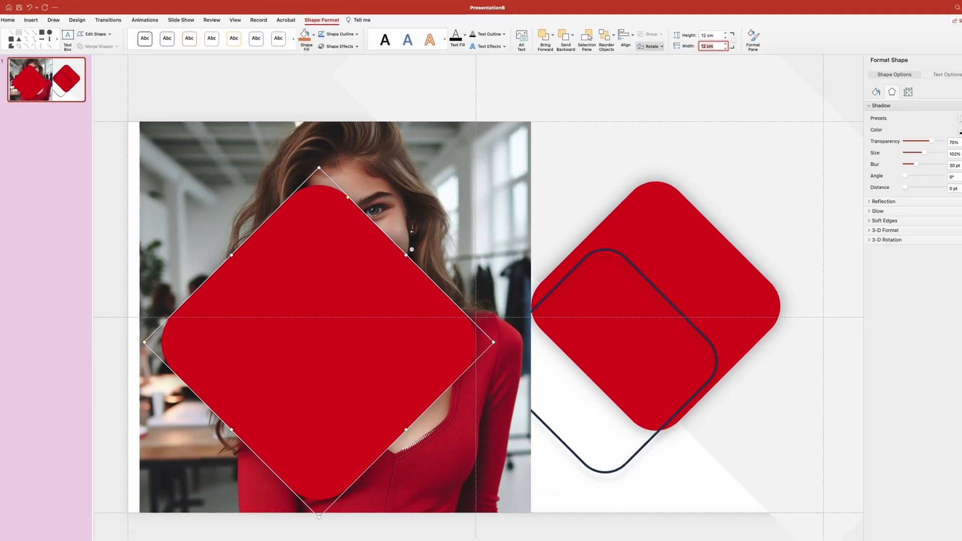
drag(324, 272, 337, 247)
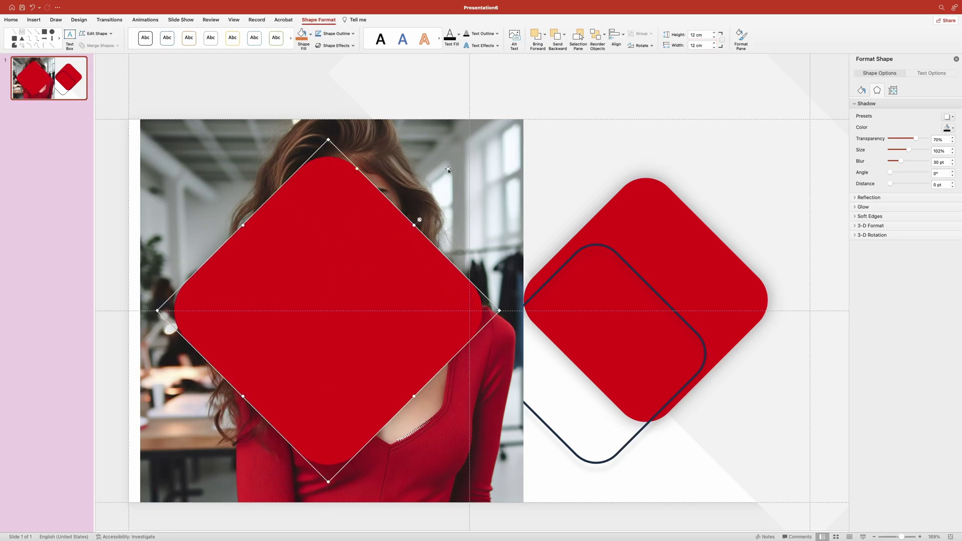
Intersect the photo with the red diamond to crop it into a diamond shape
click(166, 154)
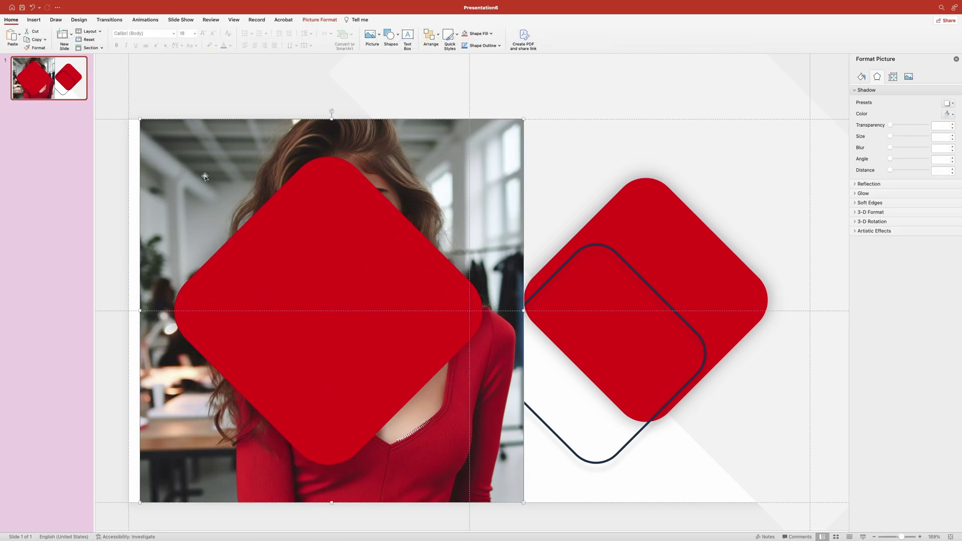
shift+click(282, 254)
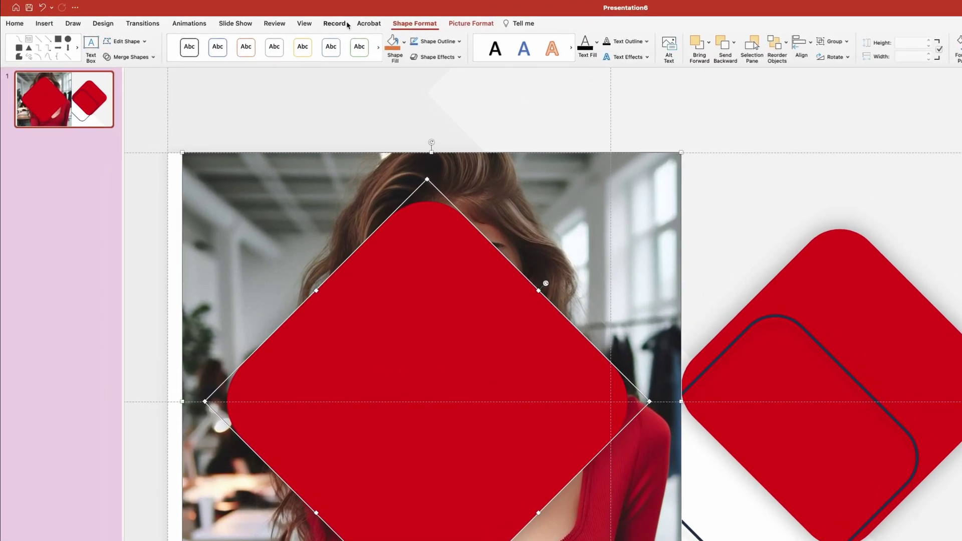
click(142, 58)
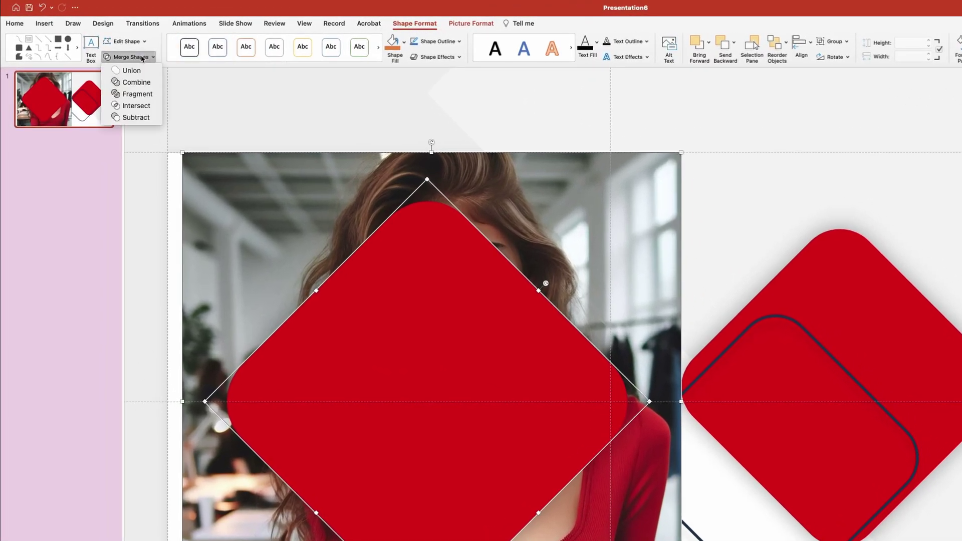
click(141, 105)
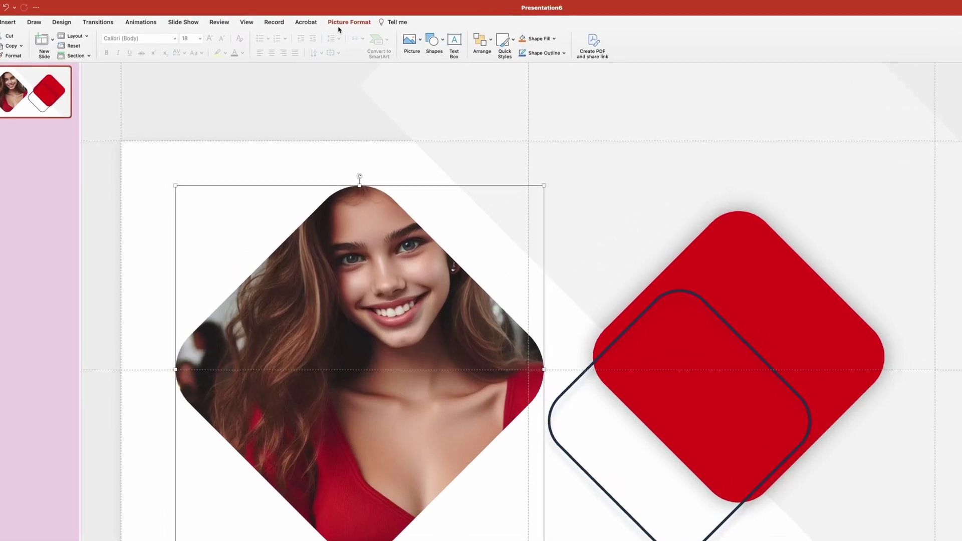
Rescale the photo inside the diamond crop to 17.12 cm and re-centre it on the face
click(319, 20)
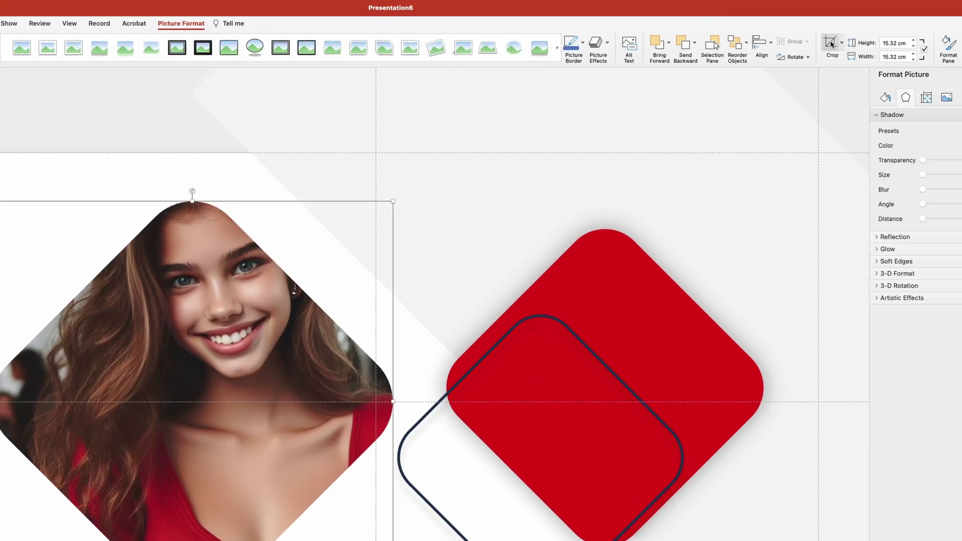
click(829, 42)
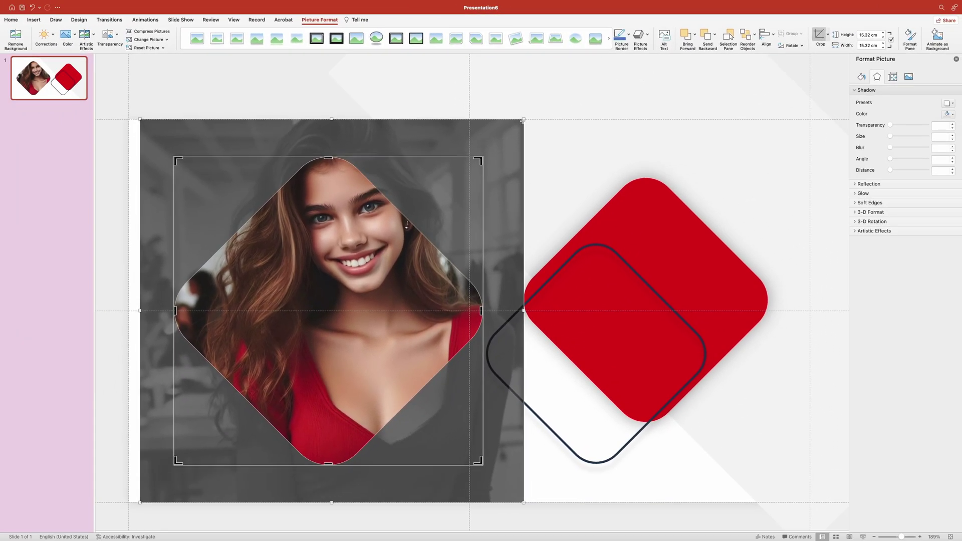
drag(449, 151, 405, 206)
drag(443, 498, 436, 474)
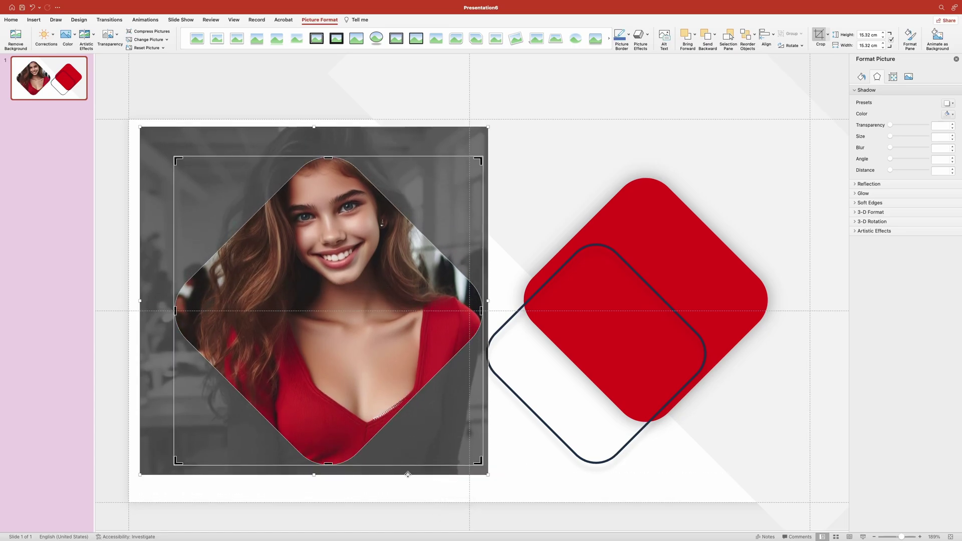
drag(439, 411, 438, 427)
mouse_move(489, 148)
mouse_down()
mouse_move(493, 123)
mouse_move(485, 148)
mouse_up()
drag(441, 473, 433, 475)
click(397, 524)
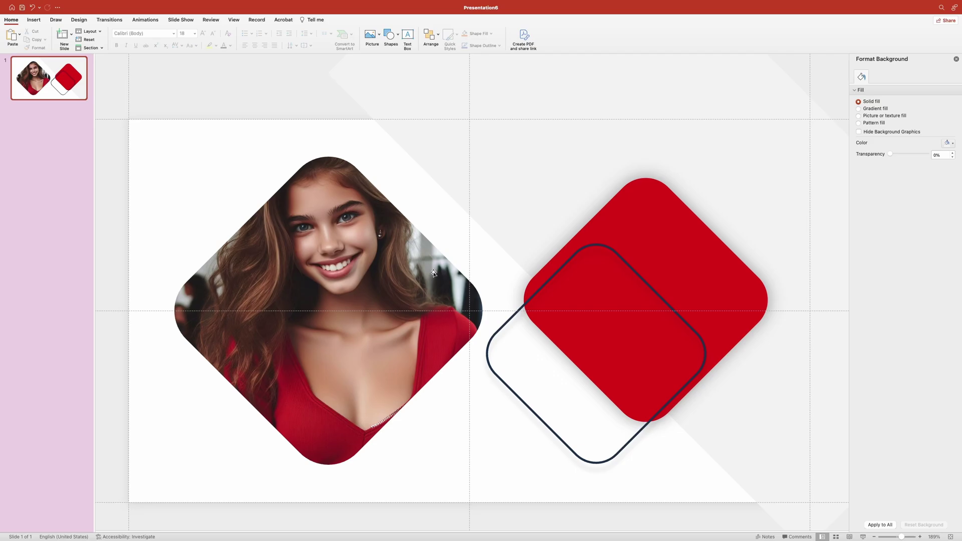
Copy the red diamond's shadow formatting onto the diamond photo with Format Painter
click(645, 217)
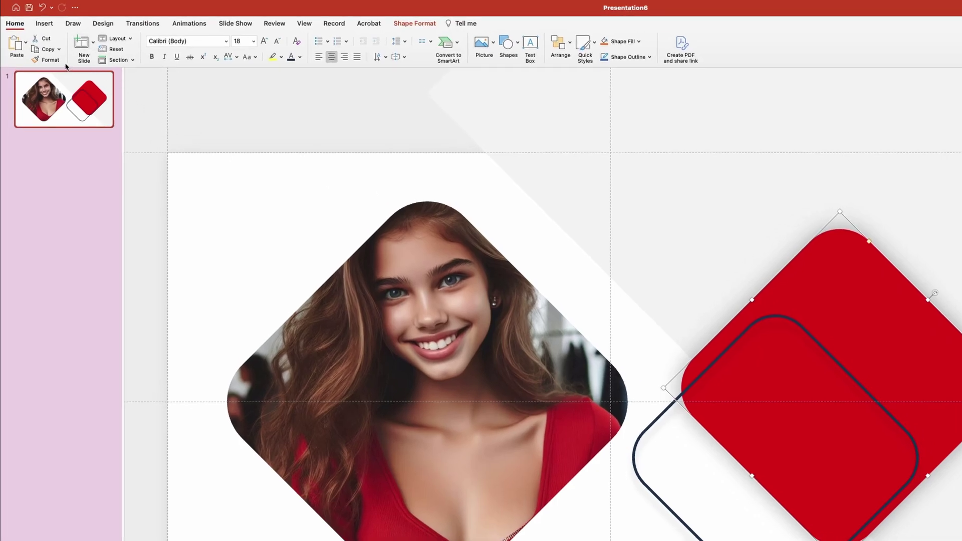
click(53, 60)
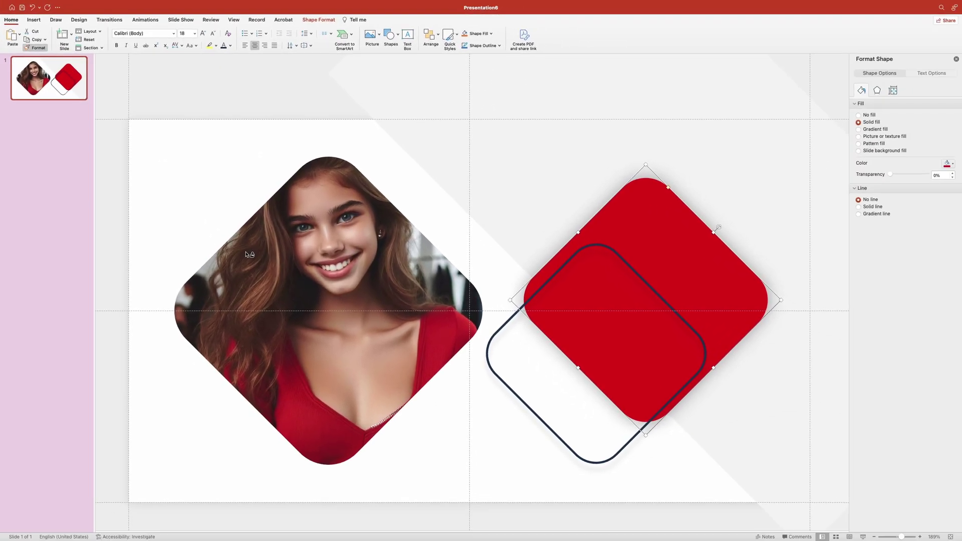
click(247, 254)
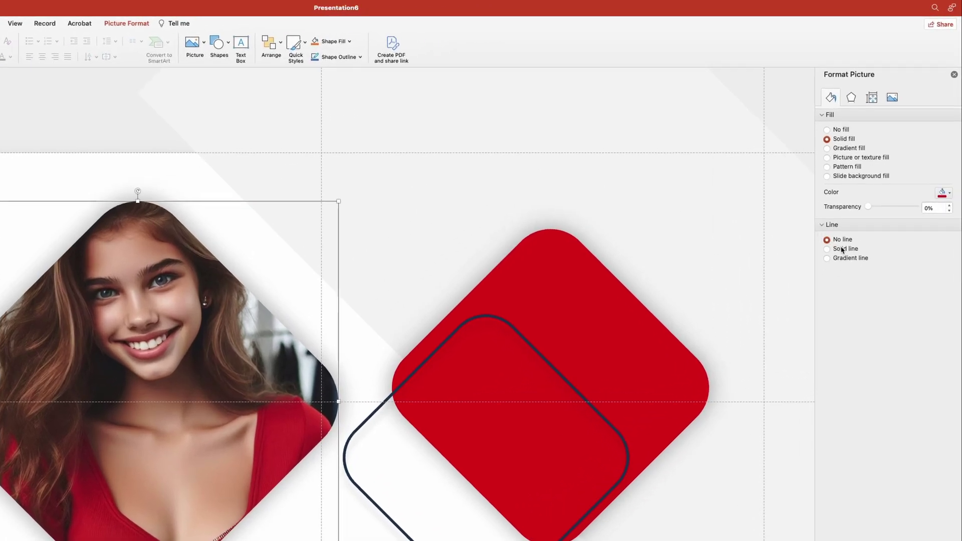
Give the photo a 3 pt solid white outline
click(843, 249)
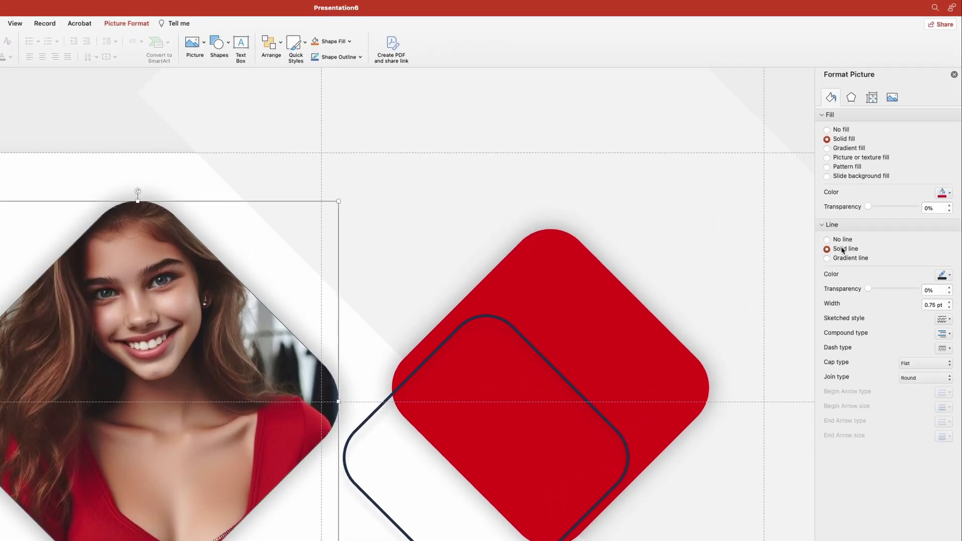
double_click(935, 304)
text(3)
key(Return)
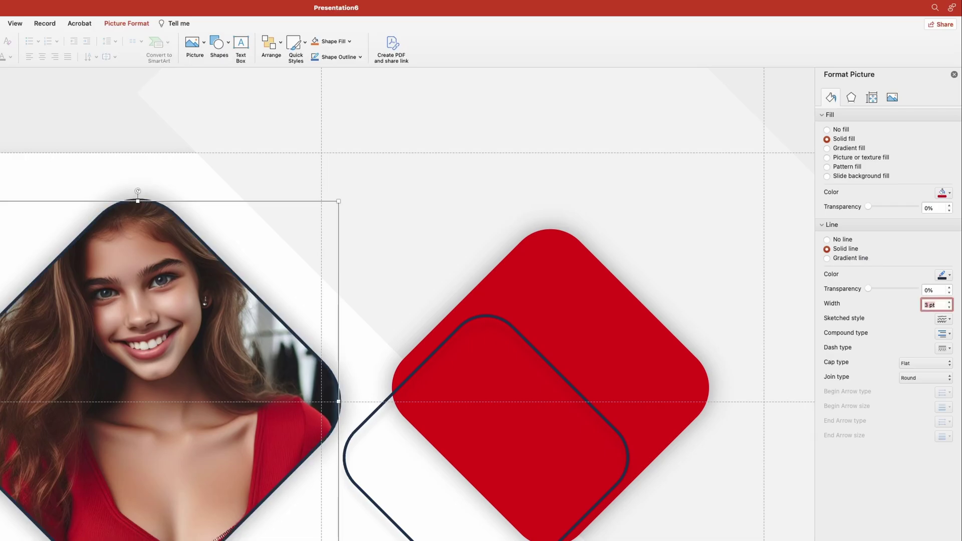
click(944, 275)
click(874, 301)
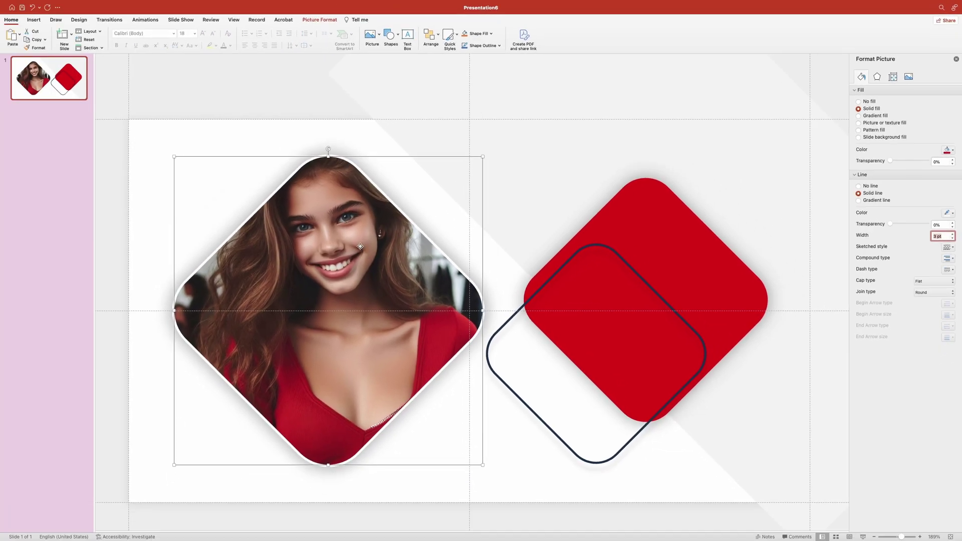
Move the photo onto the red diamond and shift the navy outline diamond down-left beneath it
drag(345, 258, 615, 231)
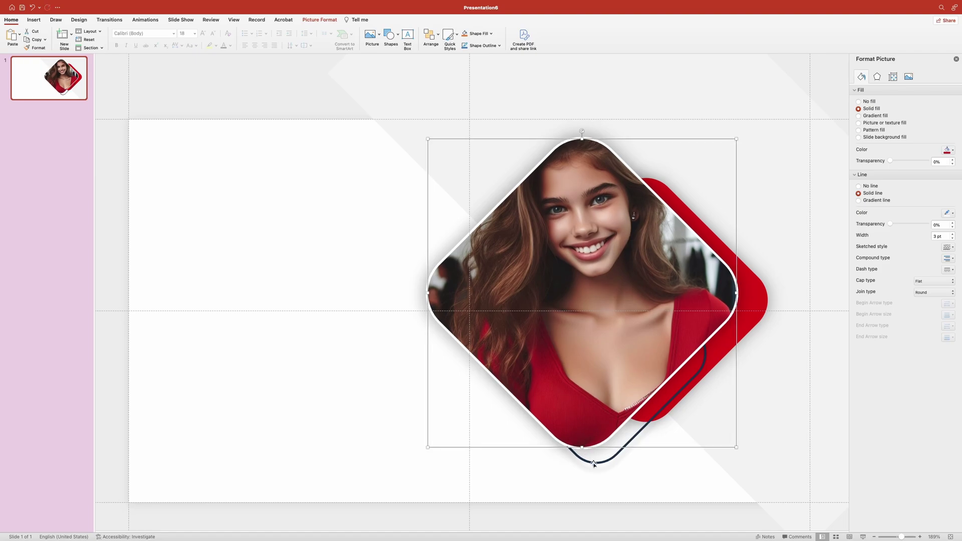
drag(603, 462, 587, 472)
Duplicate the red diamond to the slide's top-right corner and fill the copy navy
click(620, 514)
scroll(619, 516, right, 2)
scroll(619, 517, right, 2)
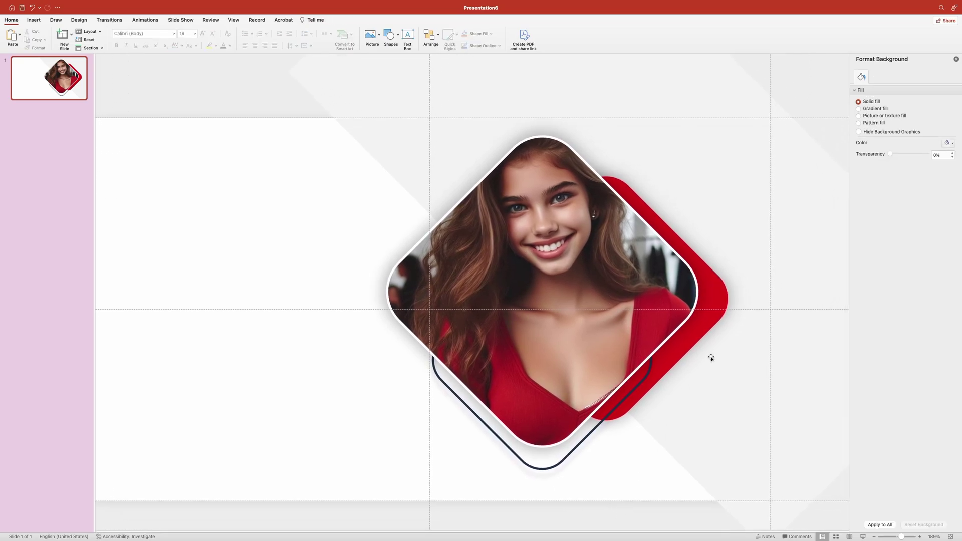
click(668, 364)
drag(668, 363, 827, 183)
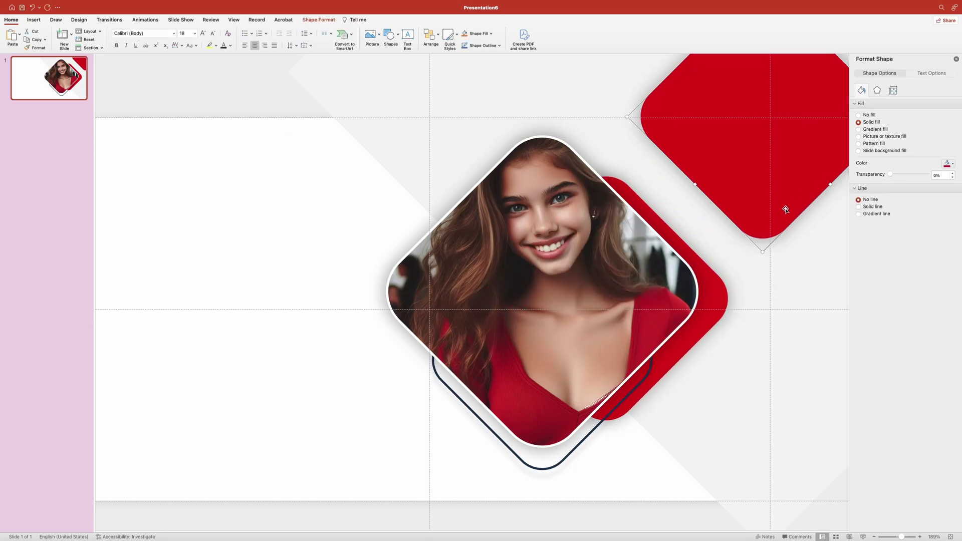
drag(786, 208, 757, 202)
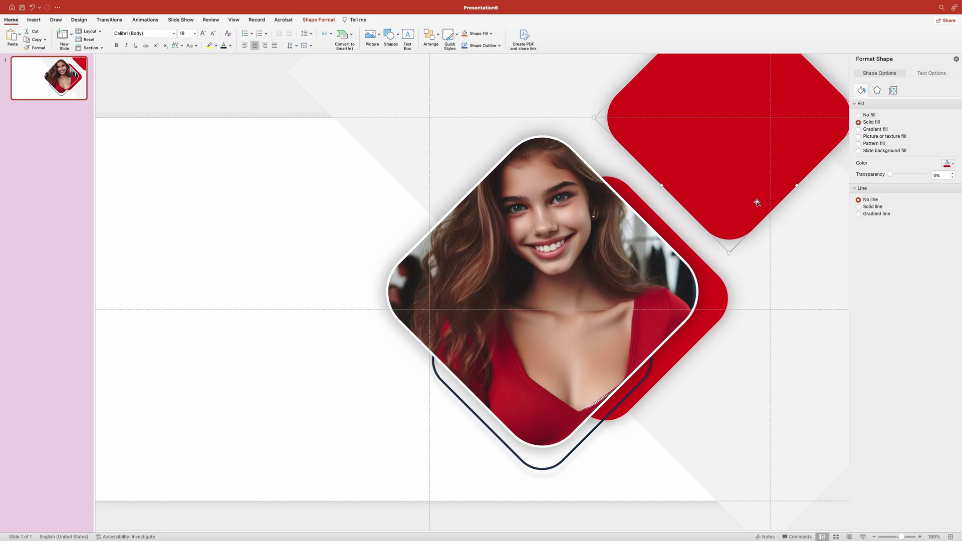
click(949, 164)
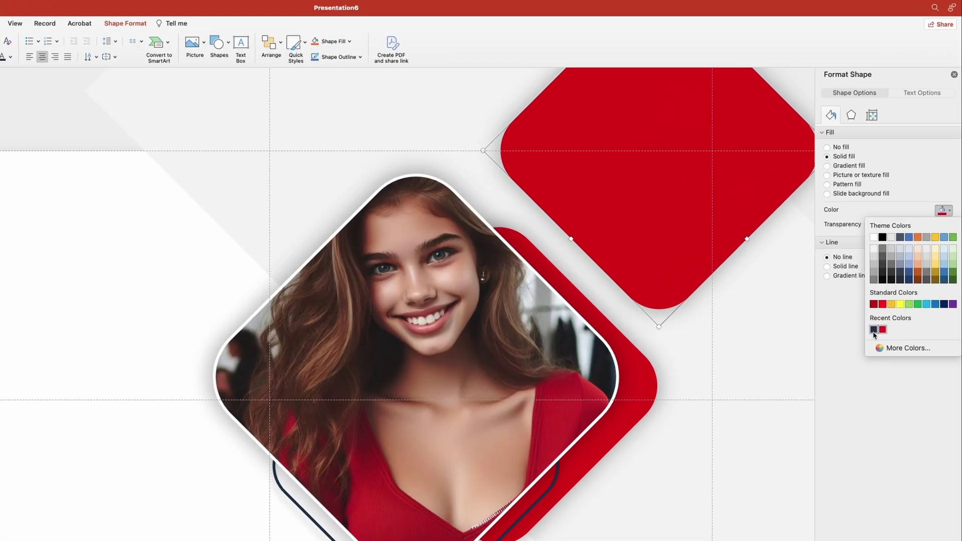
click(873, 330)
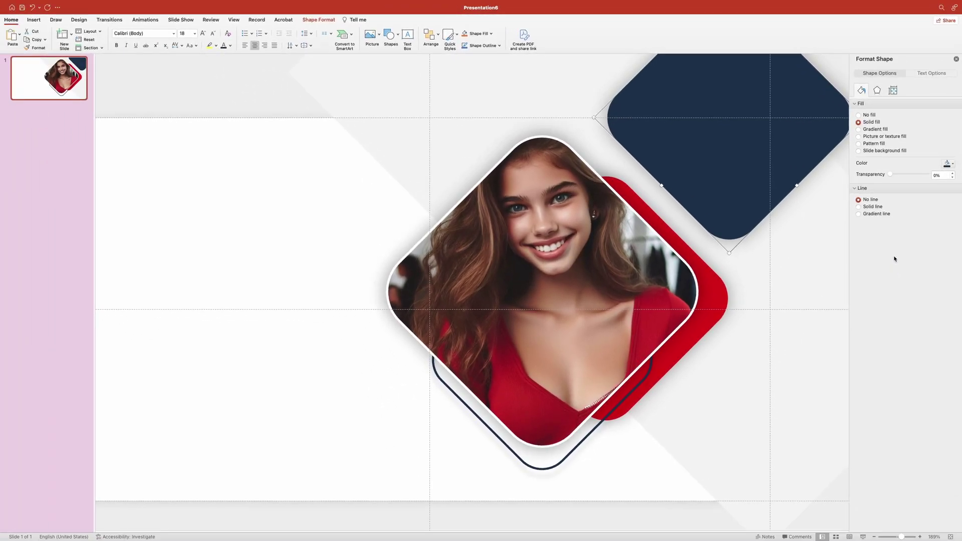
Duplicate the navy diamond to the bottom-right corner and fill it white
drag(687, 86, 719, 425)
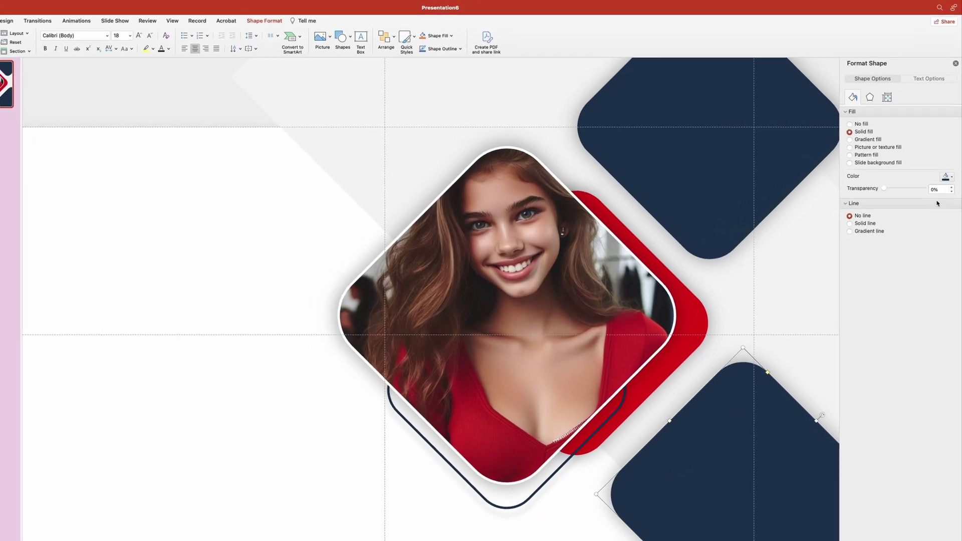
click(950, 163)
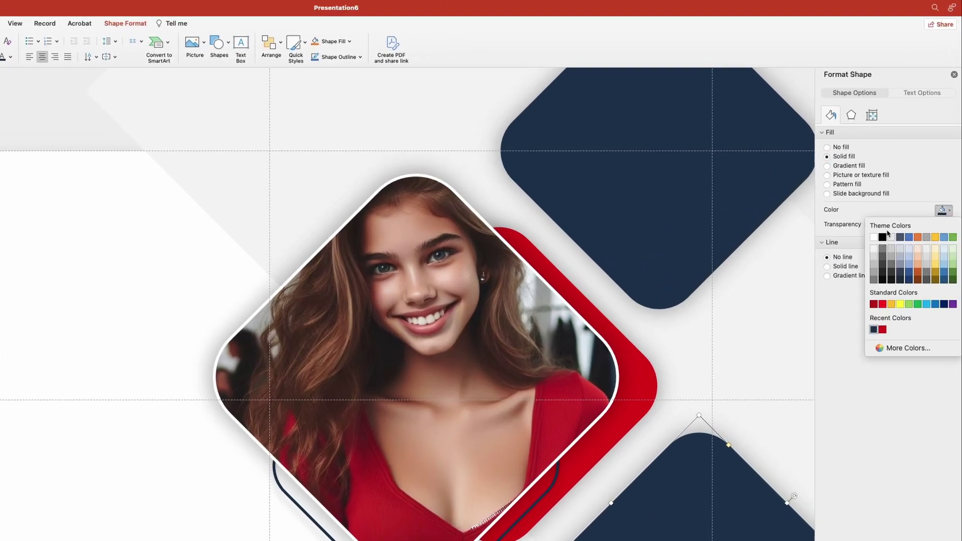
click(873, 237)
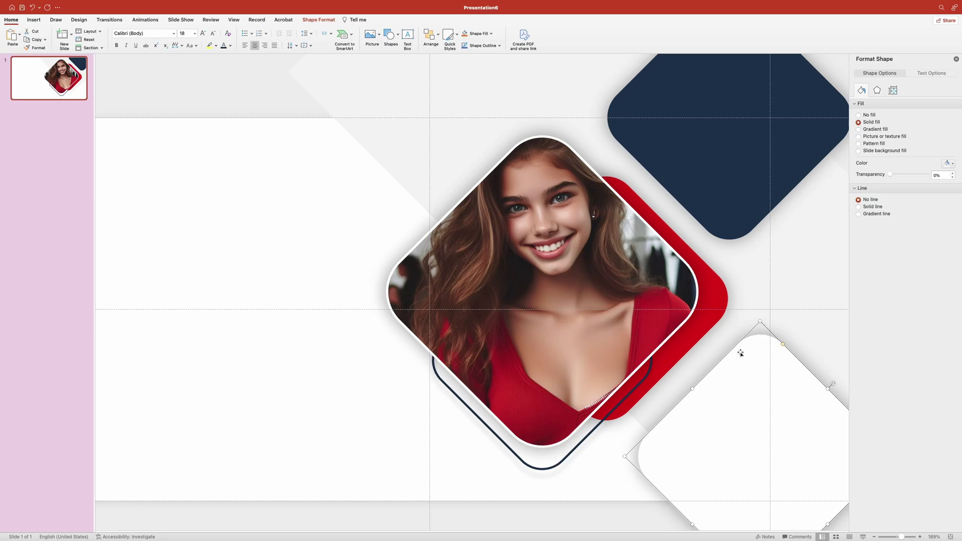
Duplicate the navy outline diamond and align the copy over the bottom-right white diamond
click(551, 468)
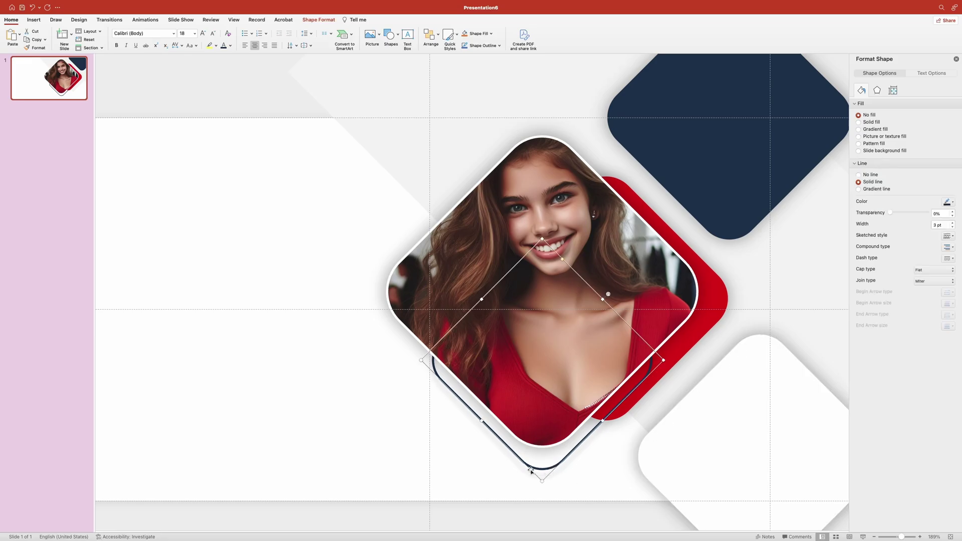
drag(532, 468, 774, 524)
drag(731, 472, 720, 464)
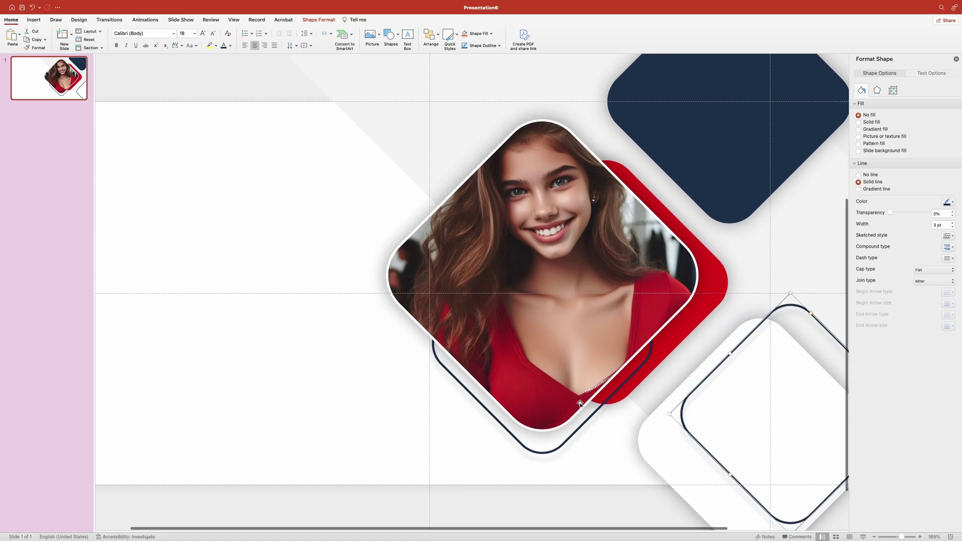
scroll(580, 404, left, 5)
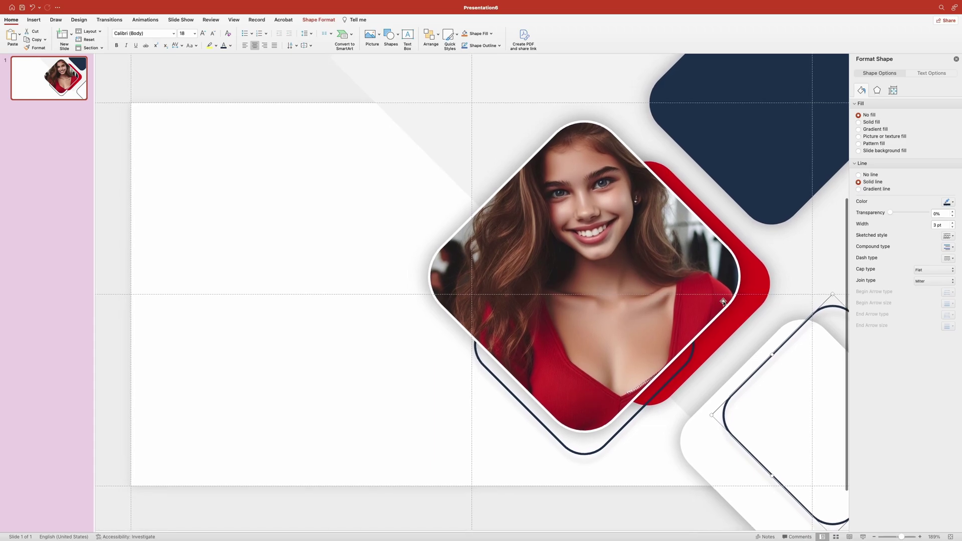
click(767, 279)
Copy the red diamond to the bottom-left corner, then to the top-left corner filled white
drag(767, 280, 262, 160)
drag(266, 211, 249, 136)
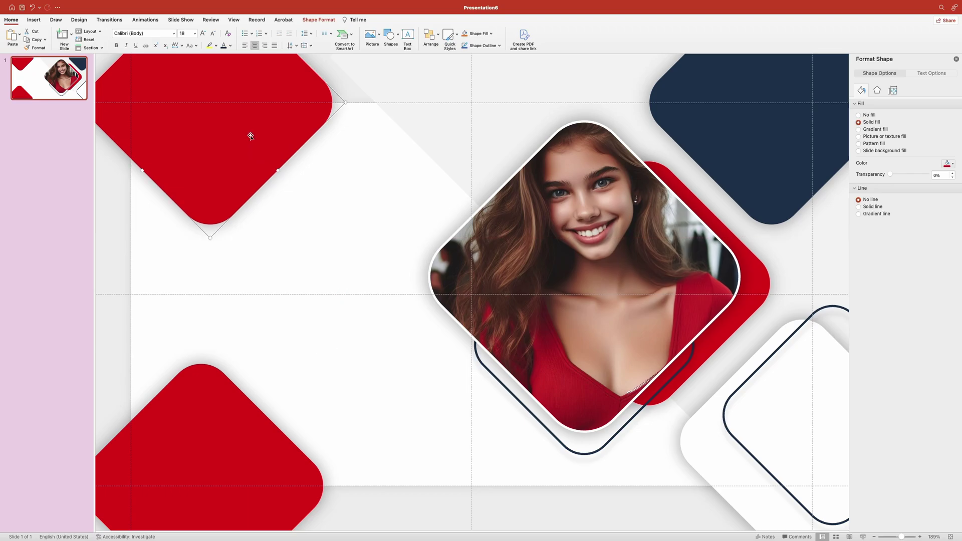
click(952, 163)
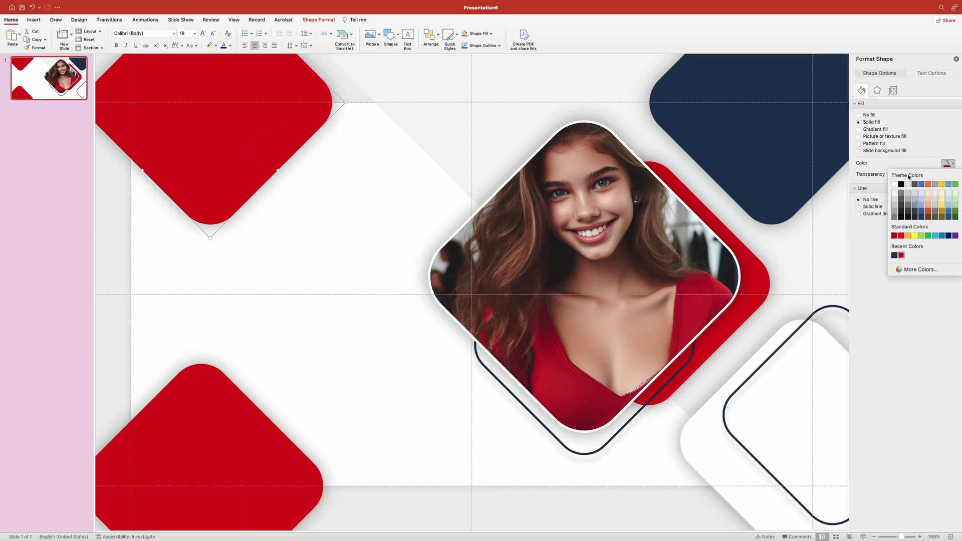
click(895, 185)
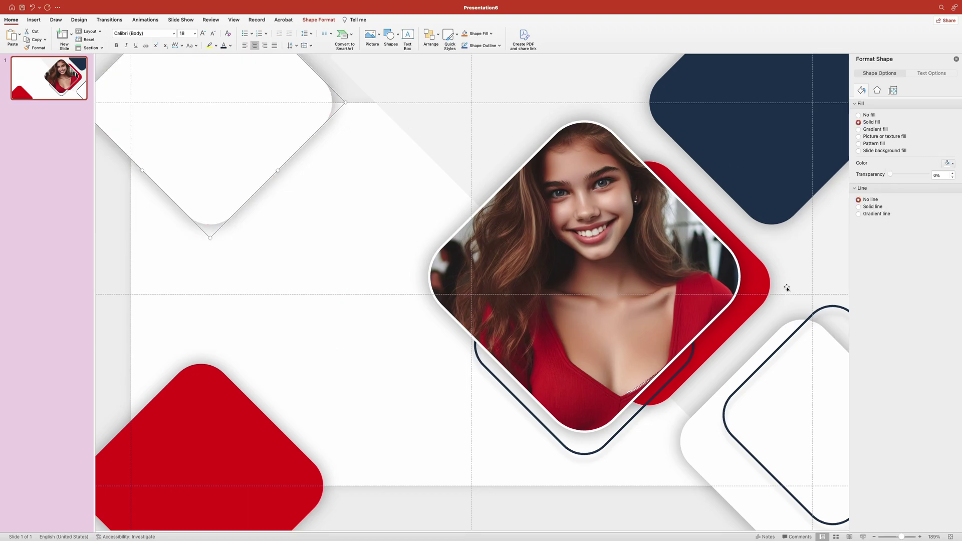
Duplicate the navy outline diamond to the top-left and send it one layer back
click(578, 455)
drag(586, 455, 219, 257)
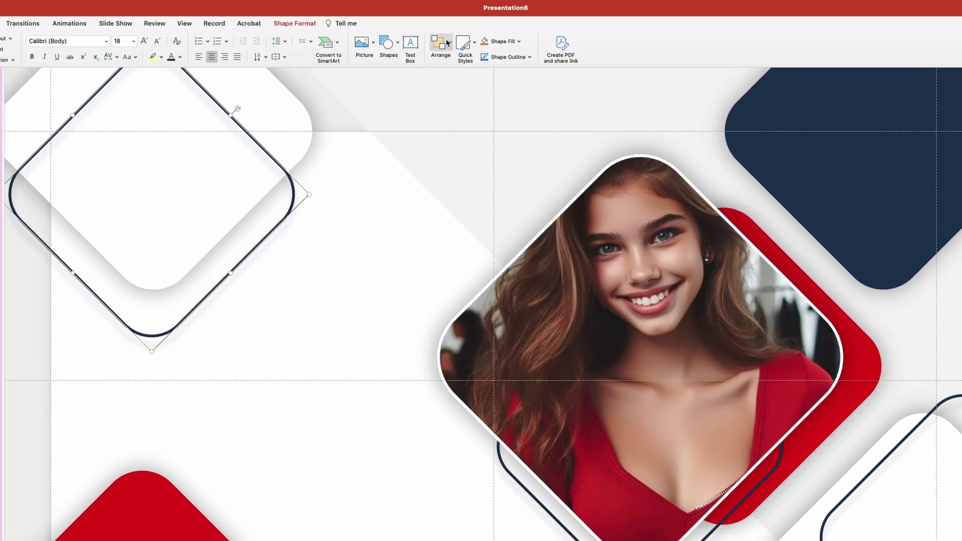
click(448, 43)
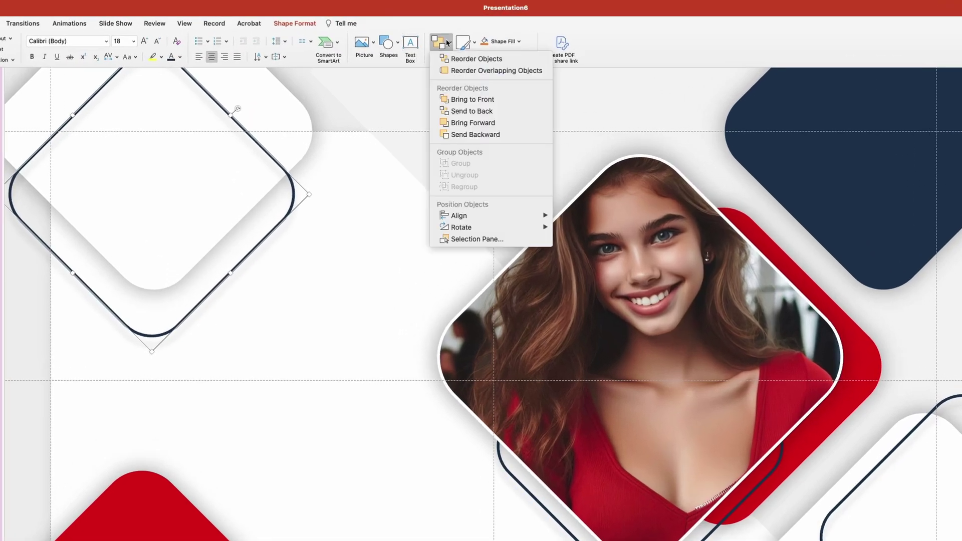
click(478, 135)
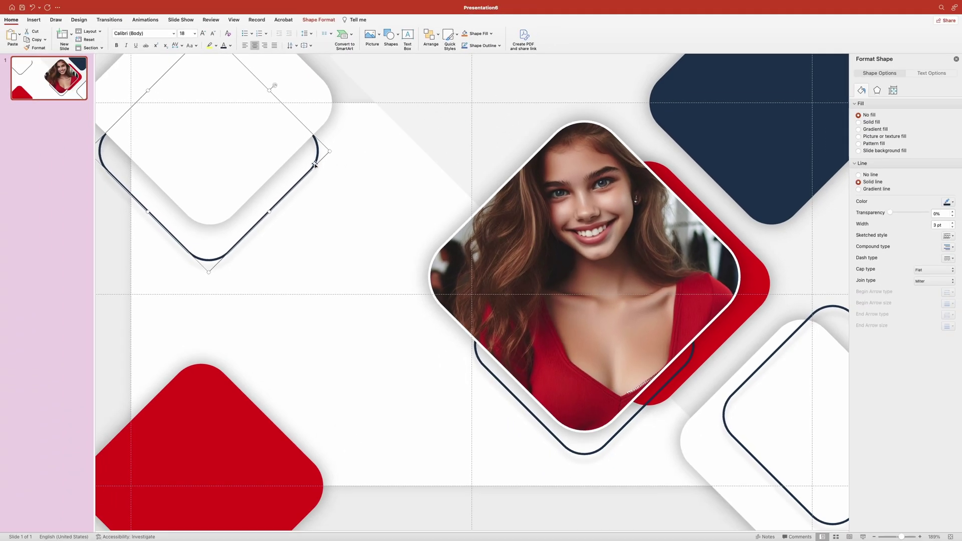
drag(315, 164, 313, 158)
Raise the top-left white shape and its outline together slightly
shift+click(236, 187)
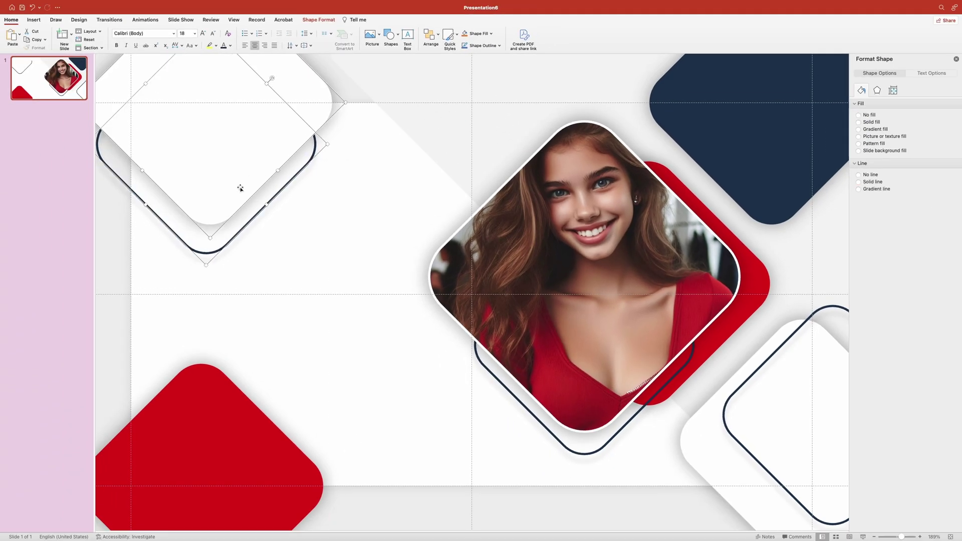
drag(236, 187, 240, 173)
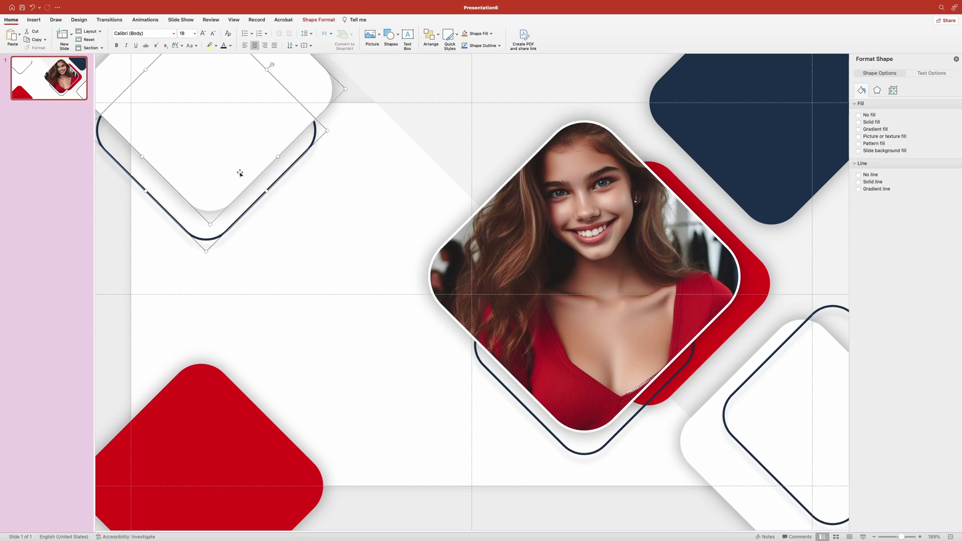
click(114, 331)
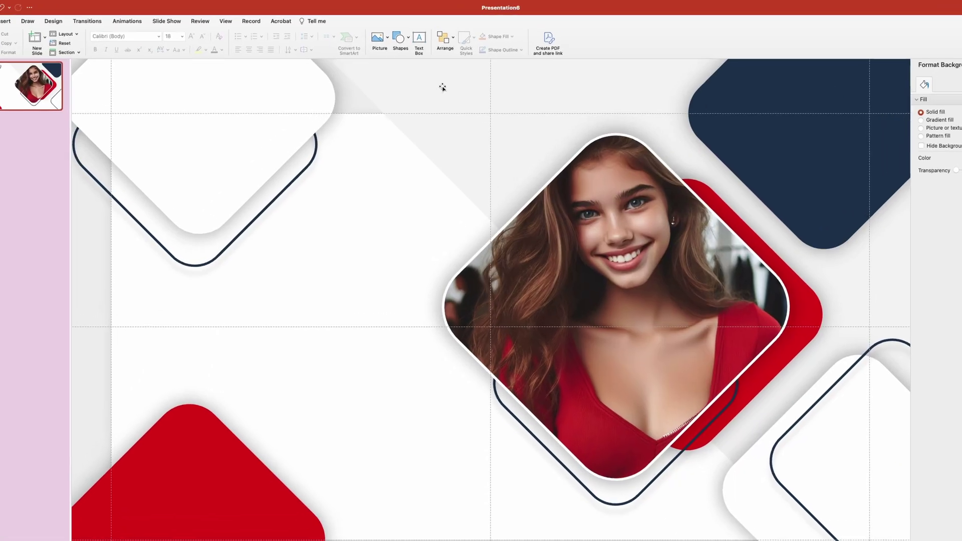
Add a 'LEADING' text box in bold red Bebas Neue 80 pt
click(407, 36)
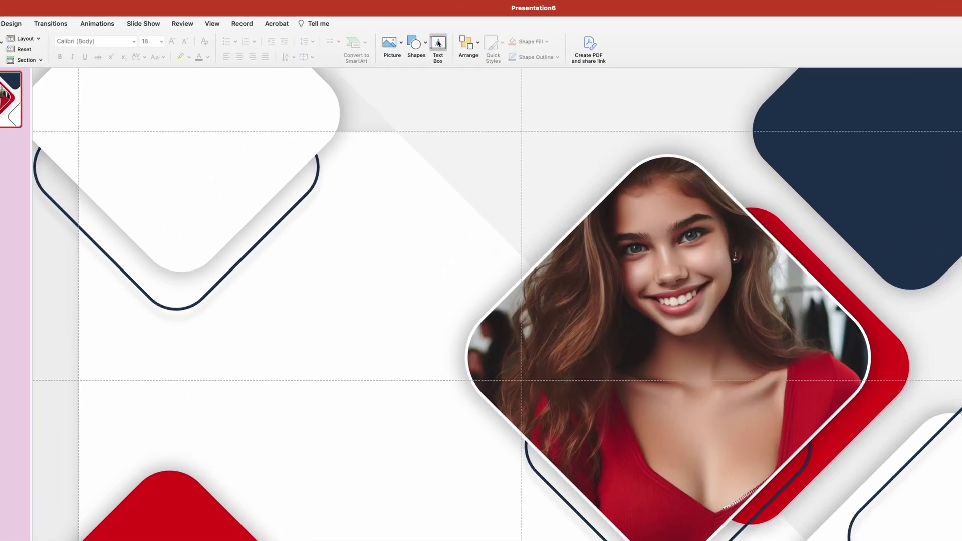
click(193, 278)
text(LEADING)
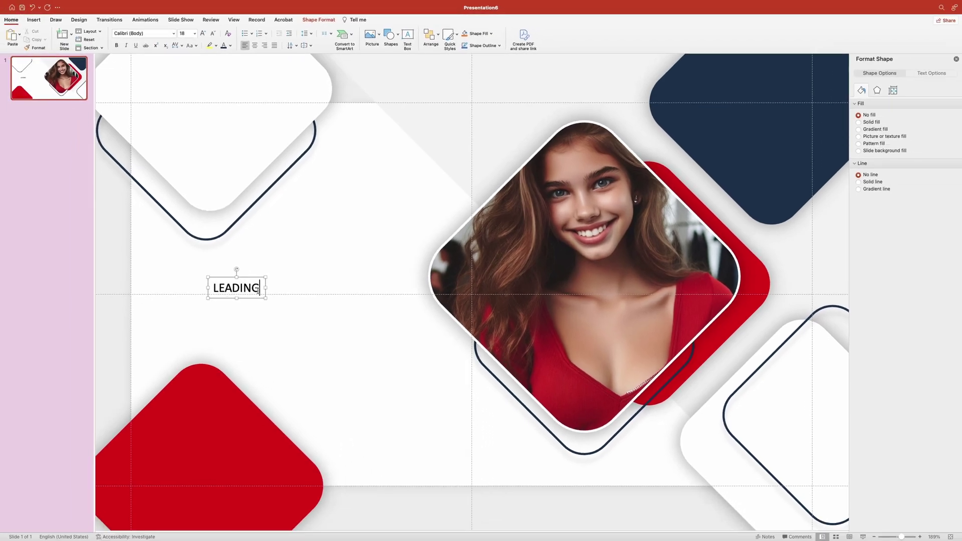
key(super+a)
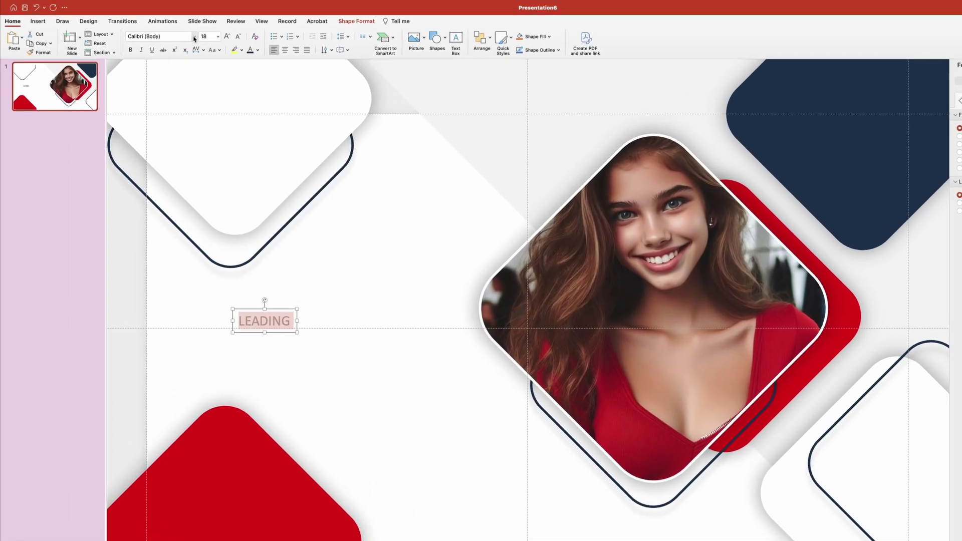
click(195, 39)
click(165, 108)
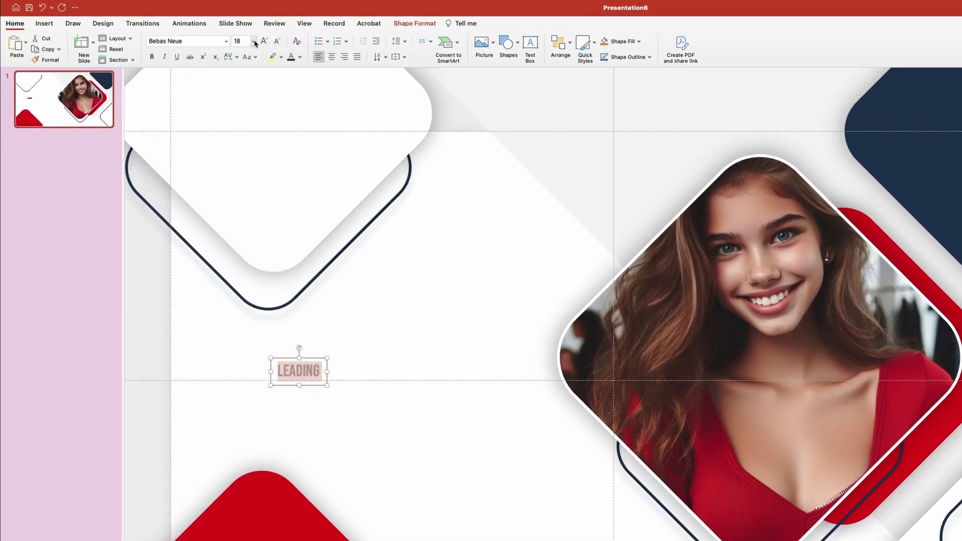
click(254, 43)
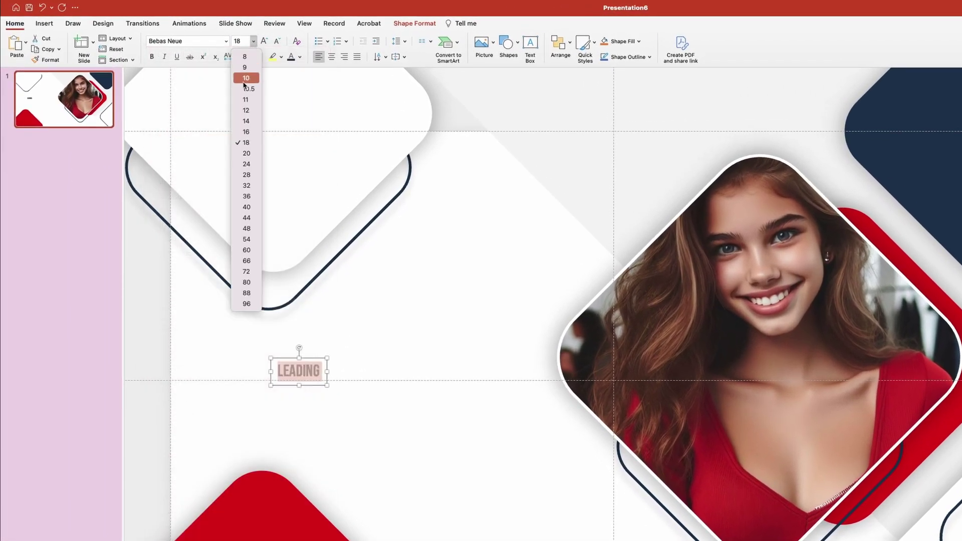
click(248, 283)
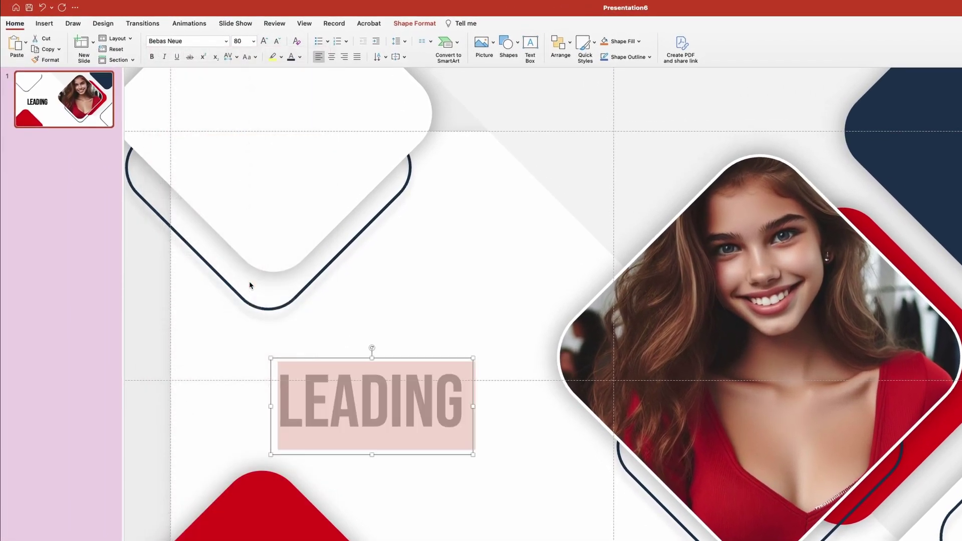
click(152, 57)
click(301, 60)
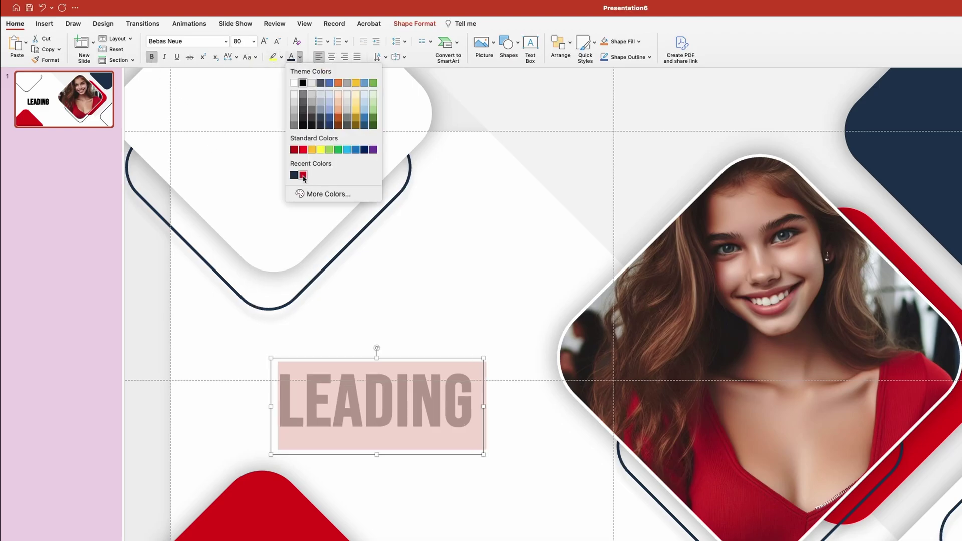
click(300, 176)
Duplicate LEADING below itself and change the copy to 'CONFIDENCE', slightly indented
drag(399, 363, 387, 321)
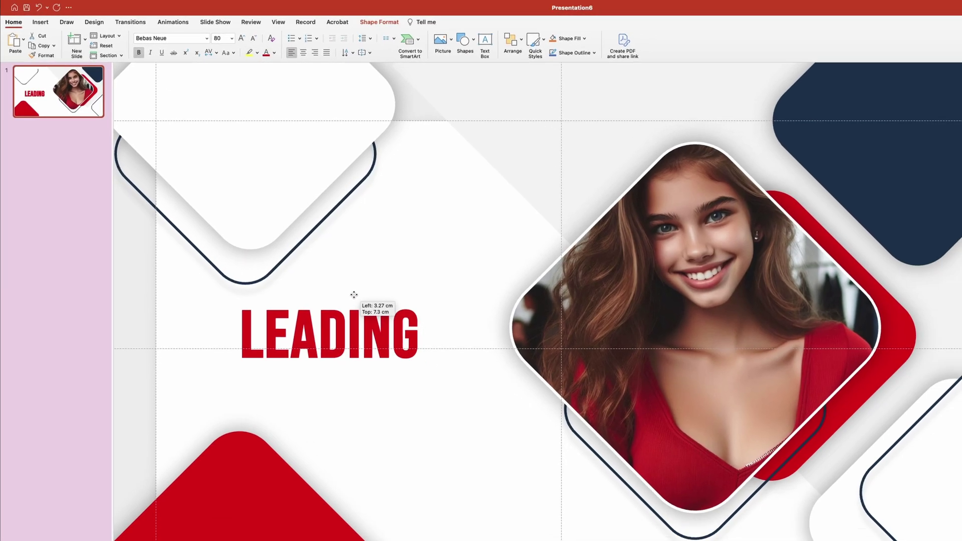
drag(354, 295, 369, 341)
drag(311, 288, 311, 287)
double_click(239, 313)
text(CONFIDENCE)
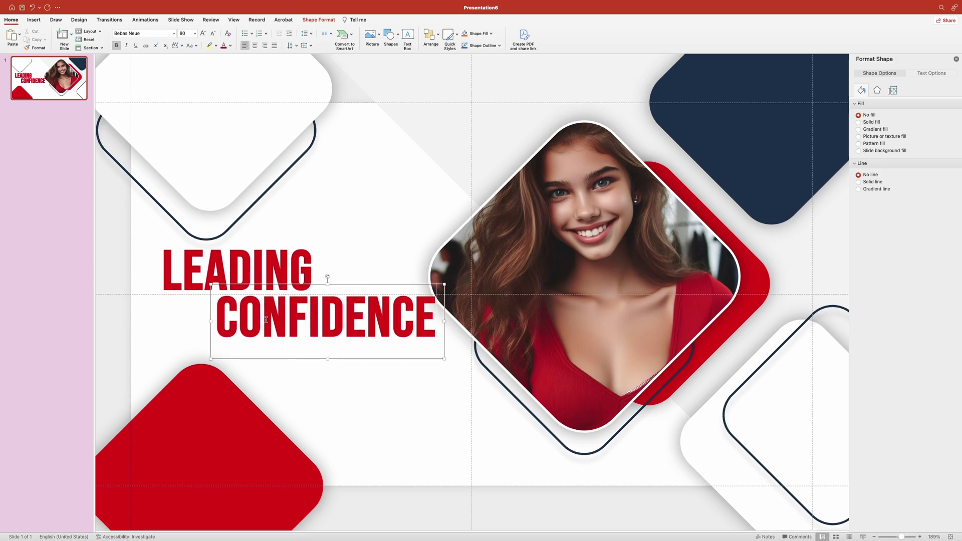
drag(281, 284, 260, 283)
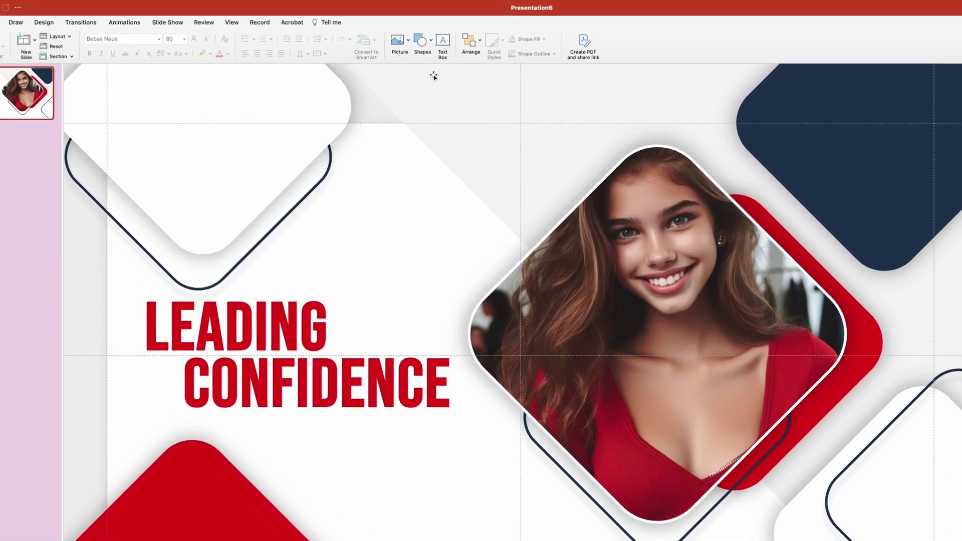
Add a navy Aivengo 96 pt 'with' text box just right of LEADING
click(408, 38)
click(348, 261)
text(wi)
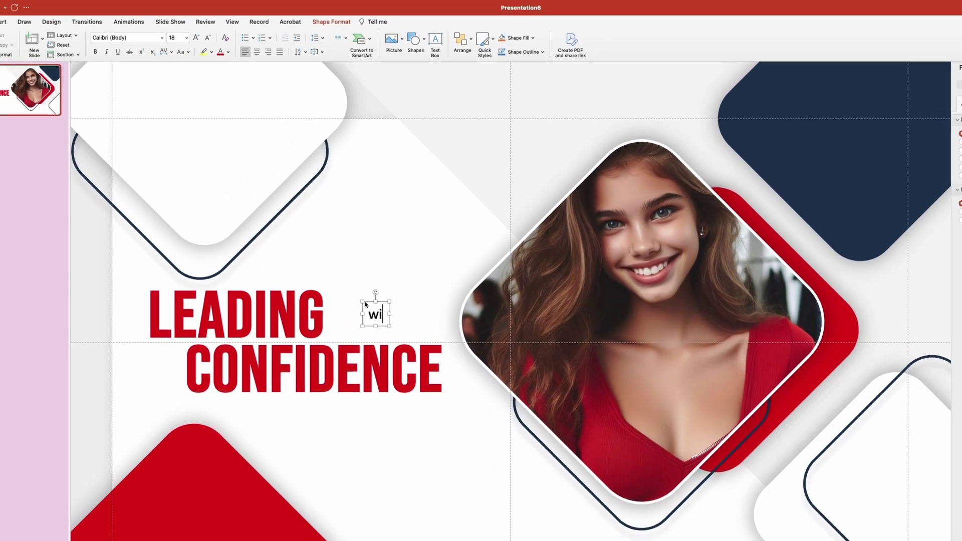
text(th)
key(super+a)
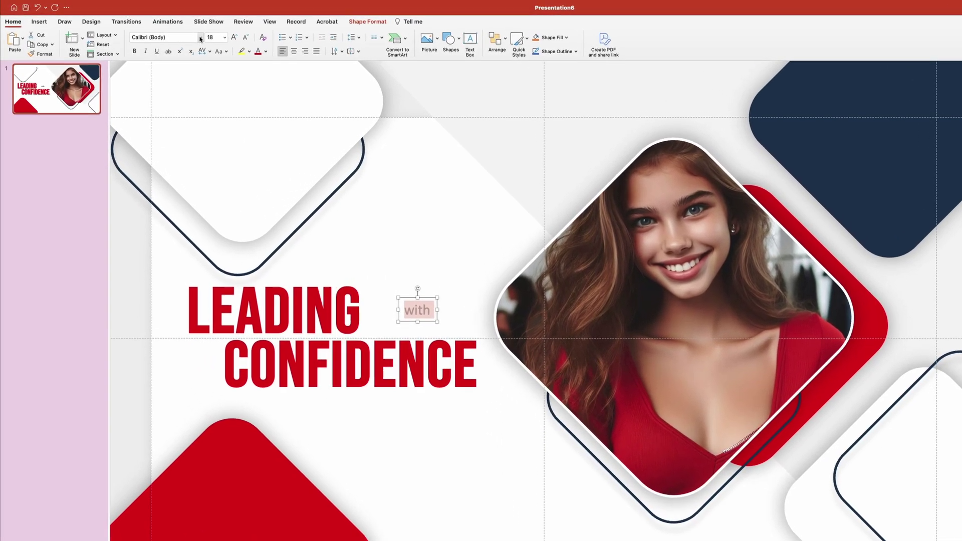
click(202, 39)
click(162, 126)
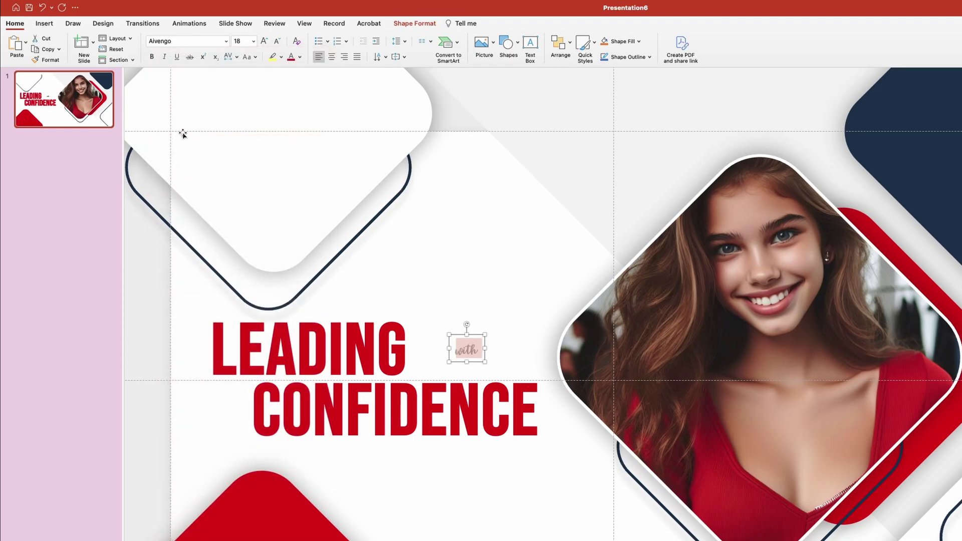
click(254, 41)
click(246, 307)
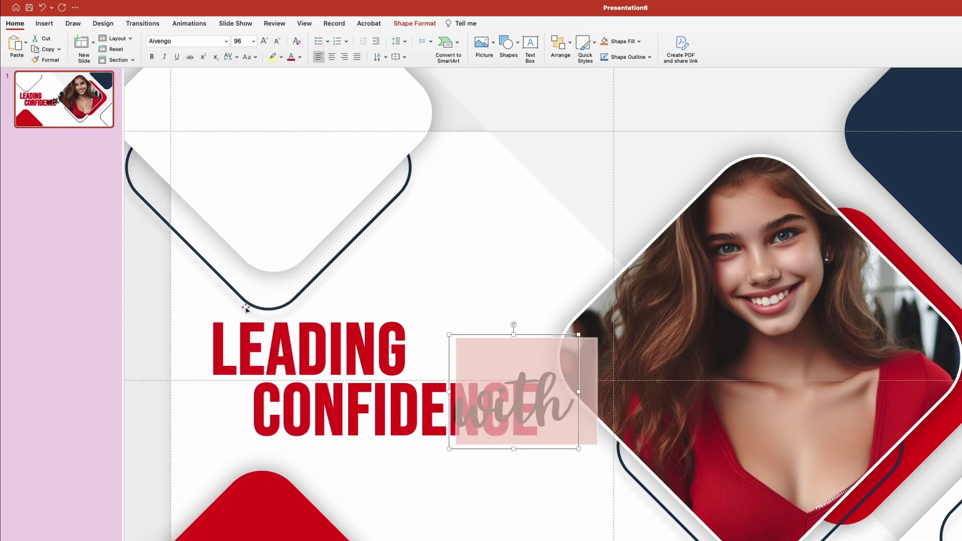
click(300, 58)
click(303, 175)
drag(496, 335, 460, 276)
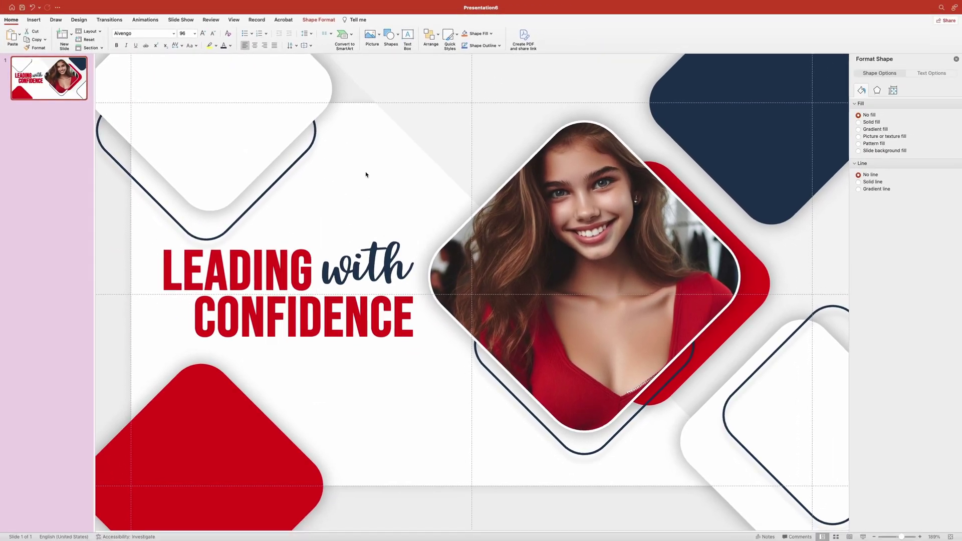
click(476, 225)
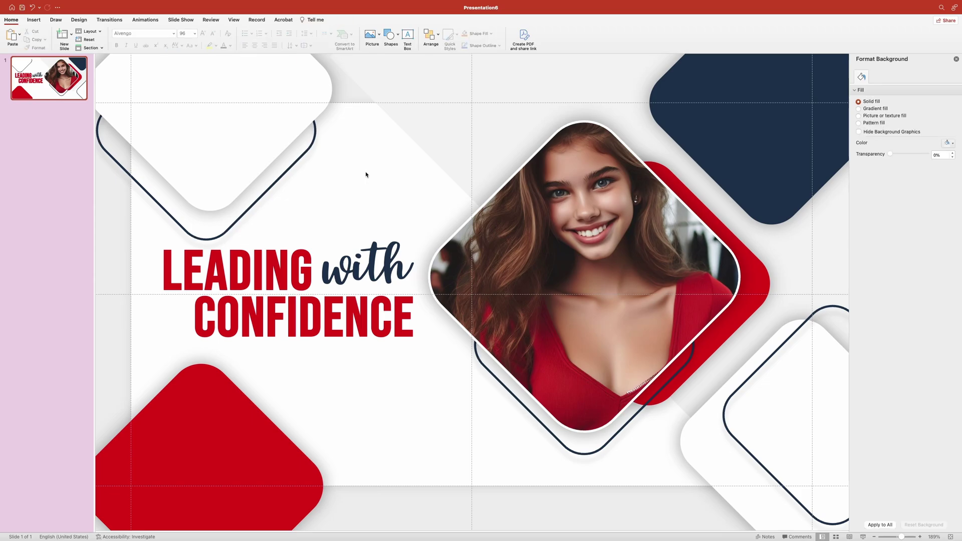
Multi-select the eight corner diamonds and outlines plus the portrait picture, excluding the title
click(229, 115)
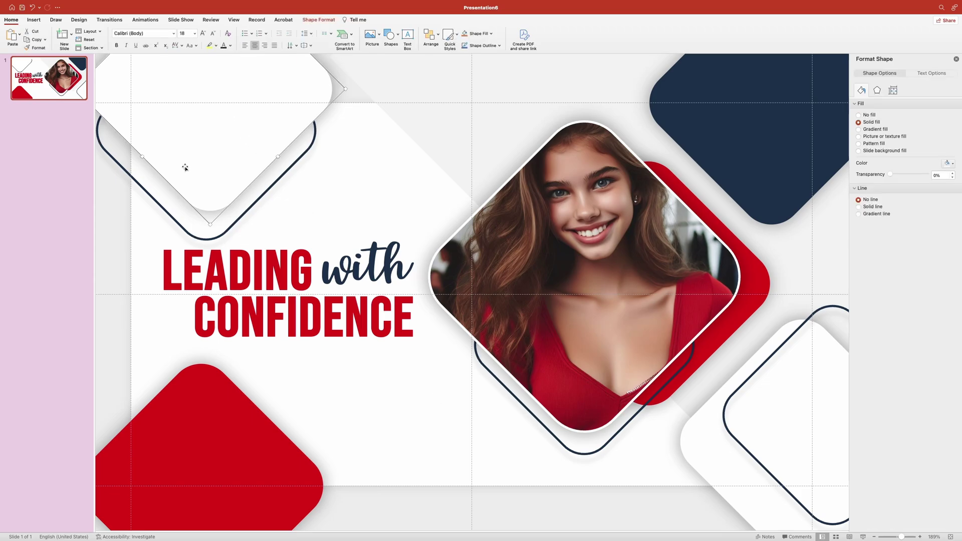
shift+click(158, 205)
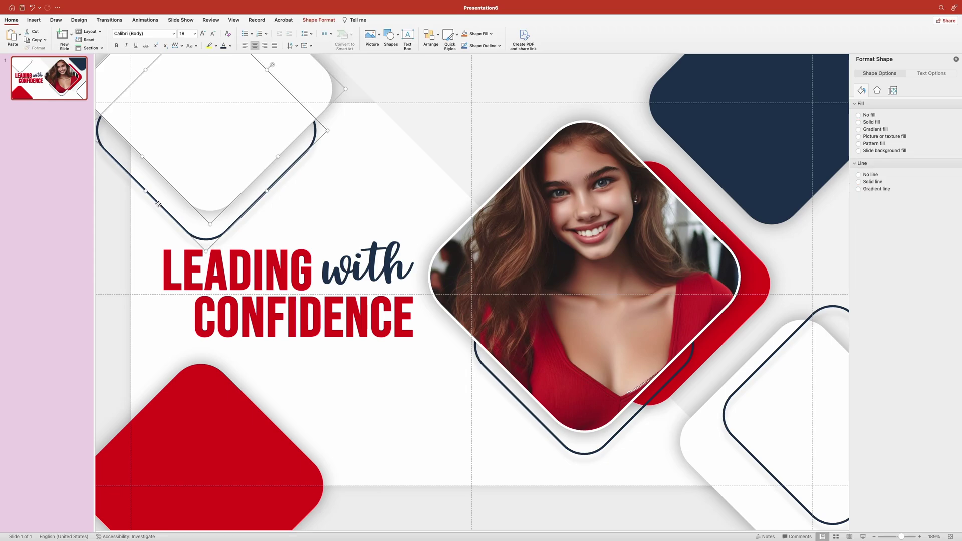
shift+click(185, 445)
shift+click(463, 306)
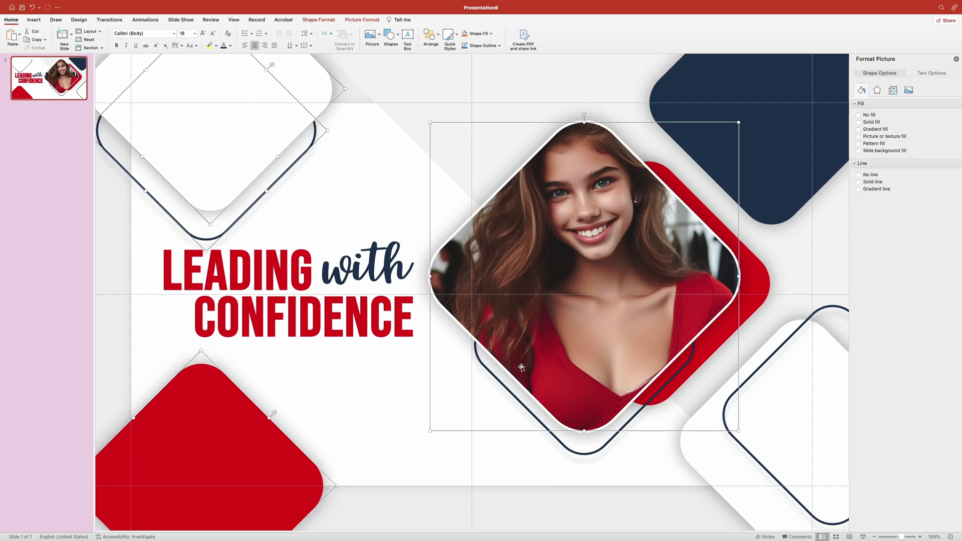
shift+click(515, 399)
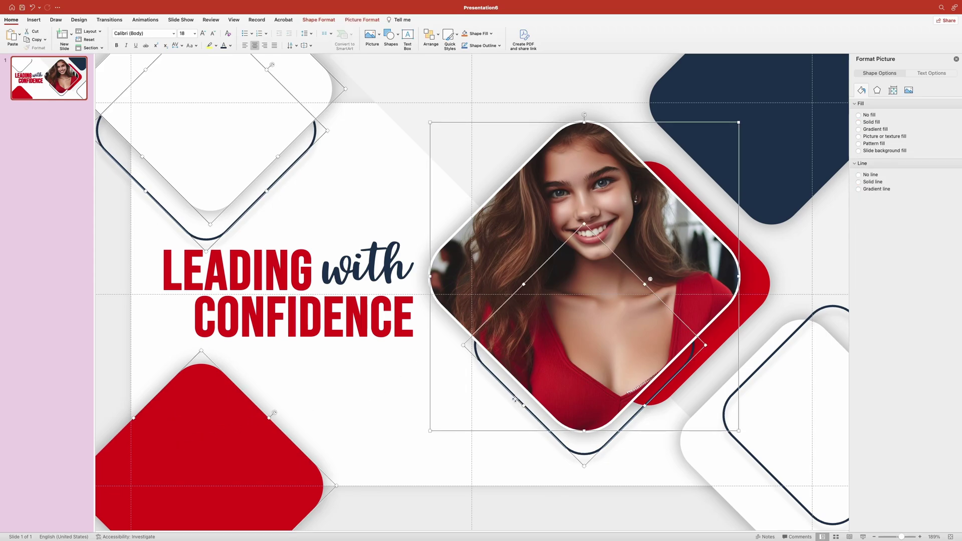
shift+click(759, 287)
shift+click(784, 184)
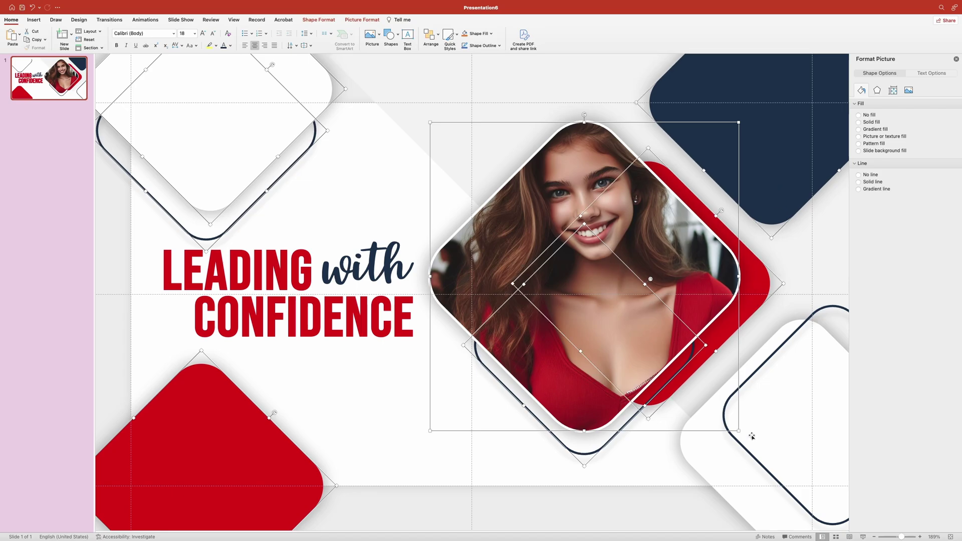
shift+click(754, 457)
shift+click(718, 468)
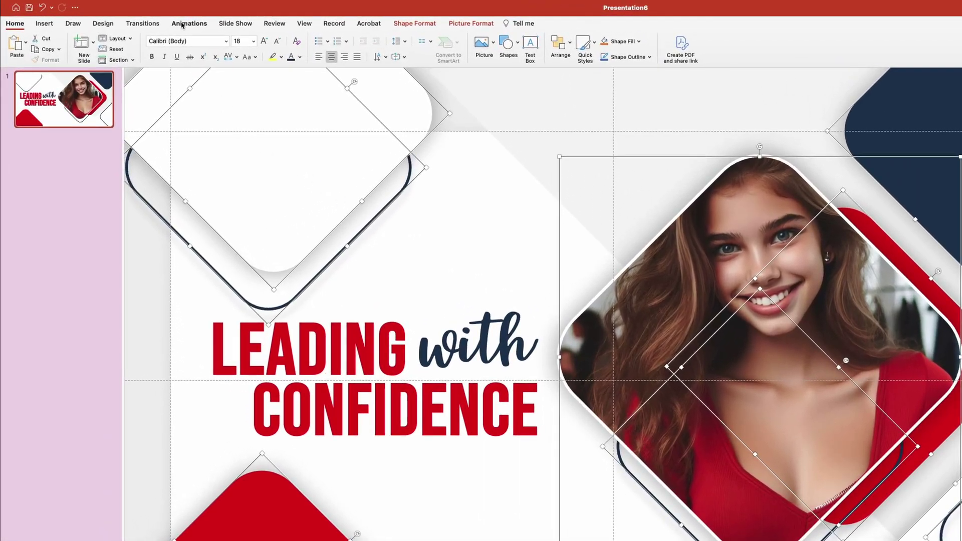
Give the selected shapes and photo a Fly In entrance, With Previous, lasting 01.50 seconds
click(182, 25)
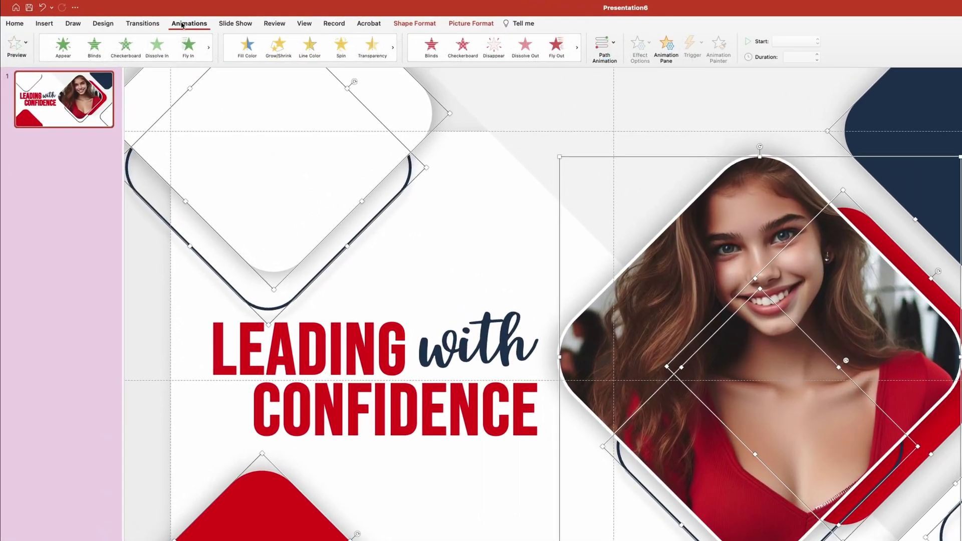
click(189, 47)
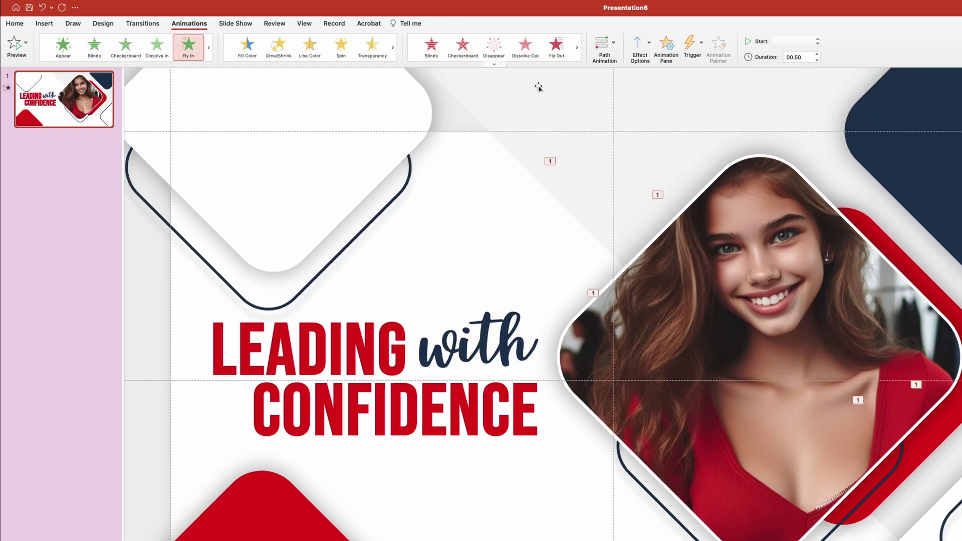
click(785, 45)
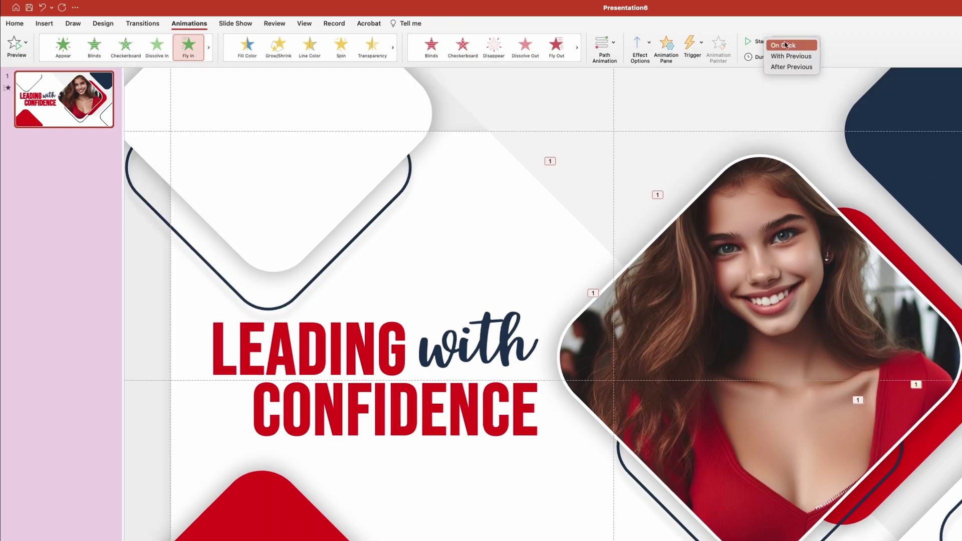
click(790, 56)
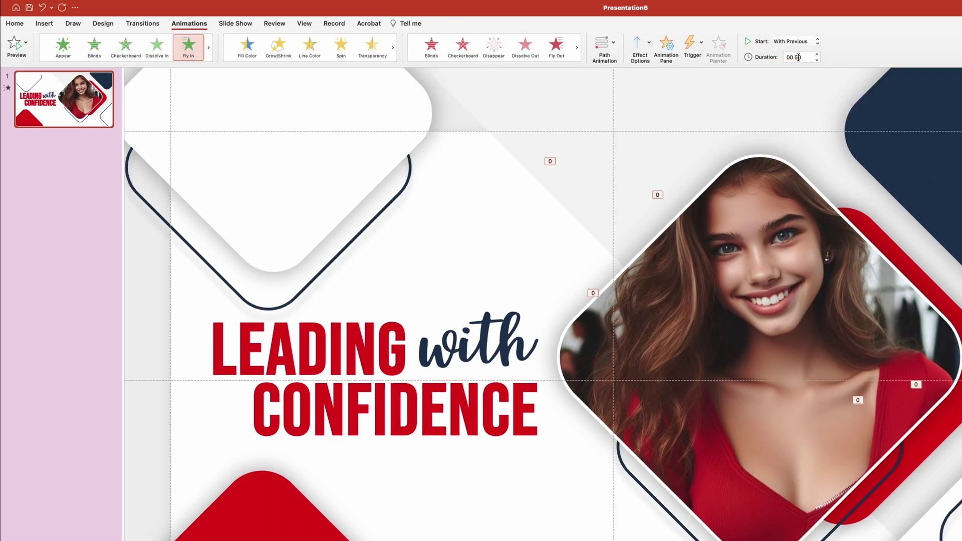
drag(804, 57, 764, 57)
text(1)
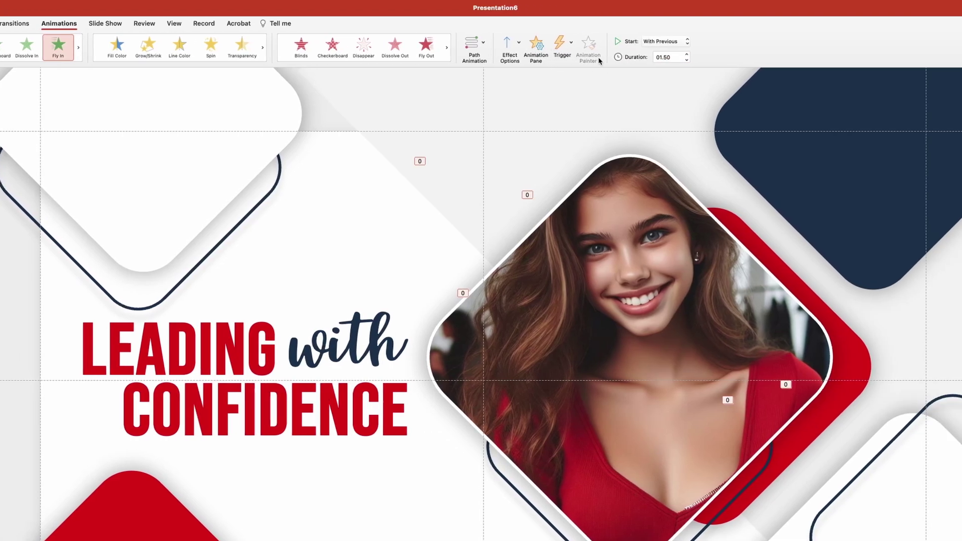
Show the Animation Pane's nine Fly In entries with From Bottom, Smooth Start and Bounce End settings
click(666, 49)
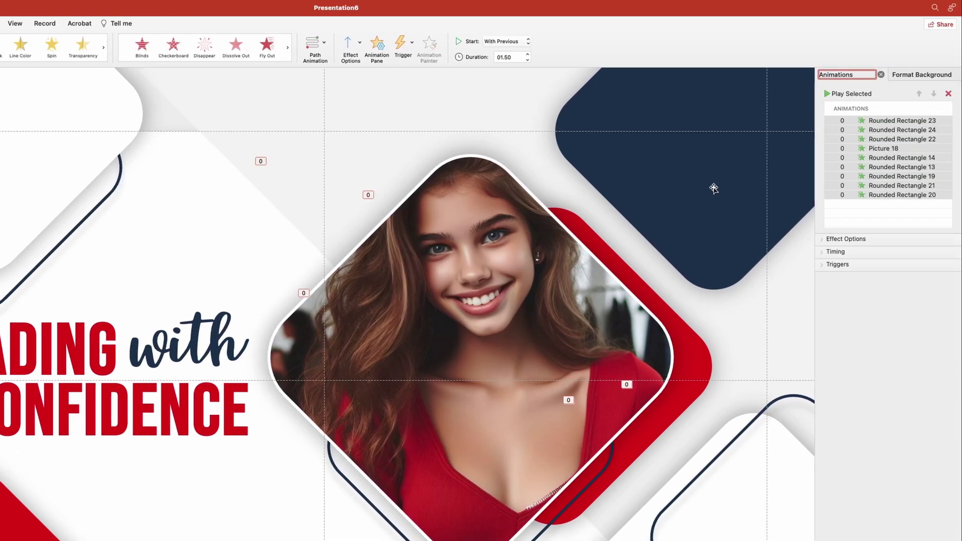
click(822, 240)
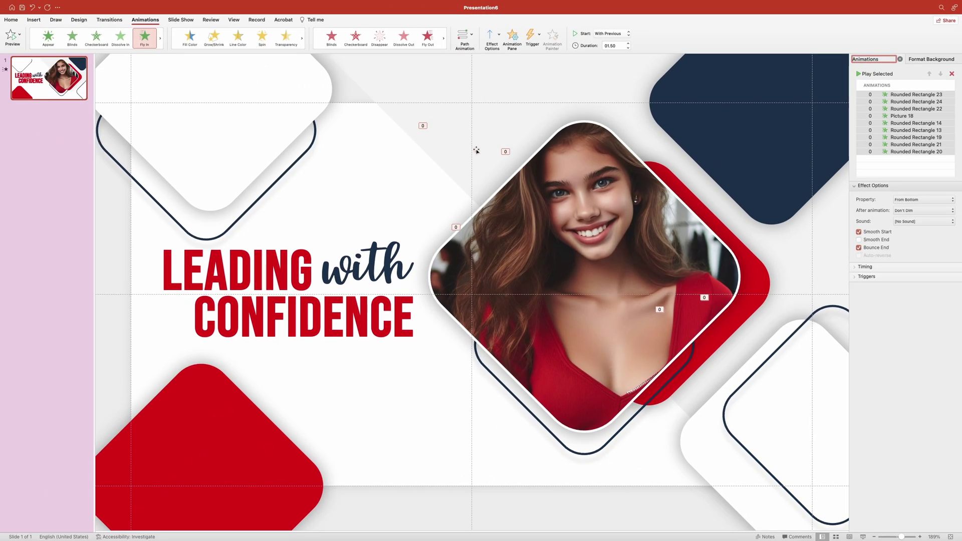
Make the Rounded Rectangle 23 and 24 animations fly in From Top
scroll(475, 153, up, 5)
scroll(230, 105, left, 1)
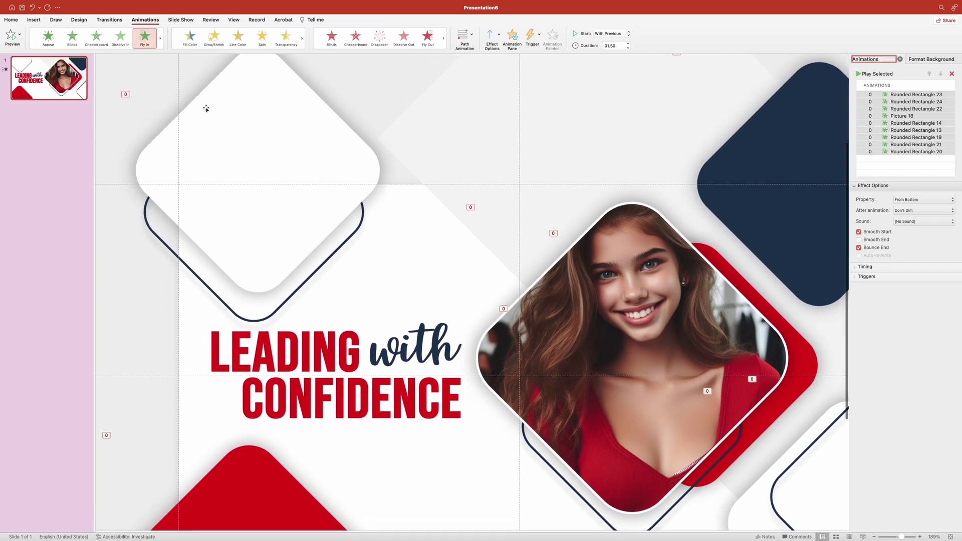
click(128, 135)
scroll(125, 128, up, 3)
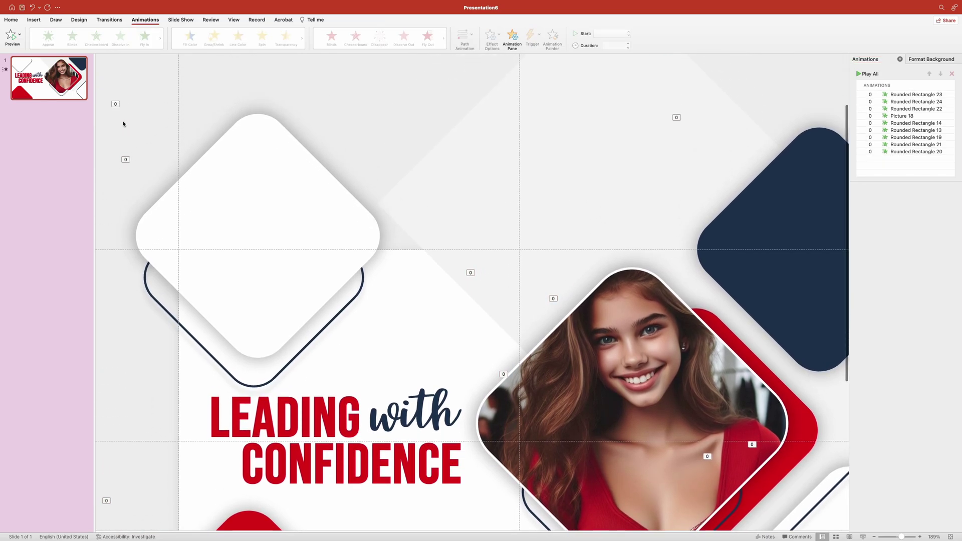
shift+click(125, 160)
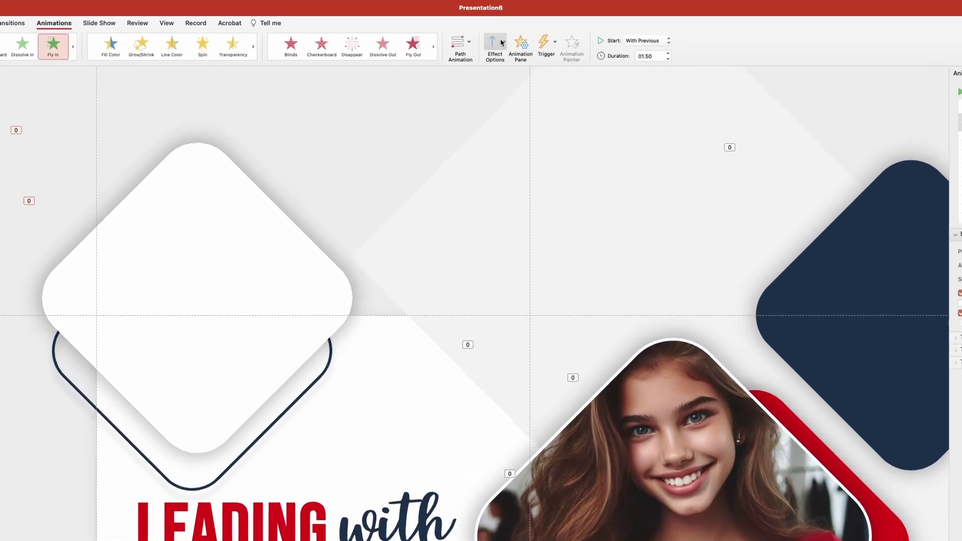
click(492, 36)
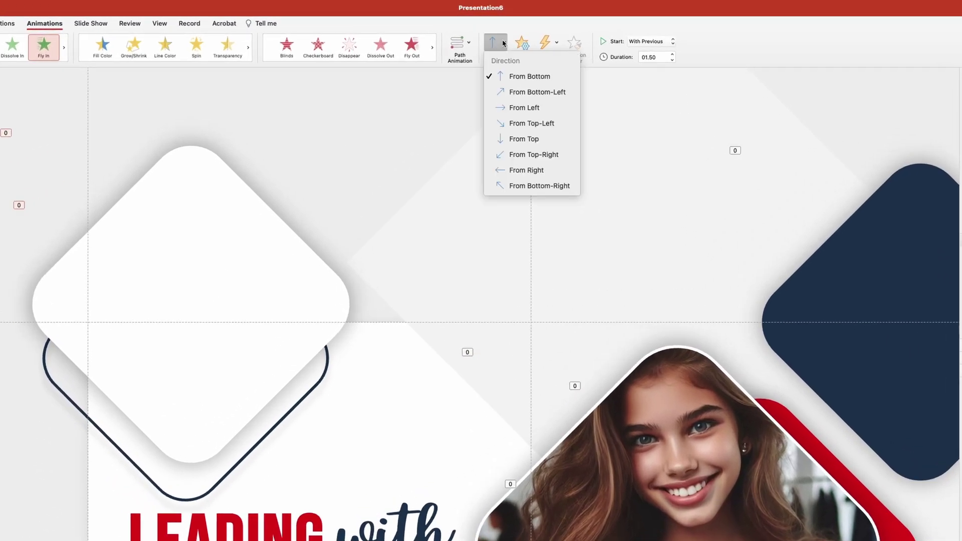
click(525, 139)
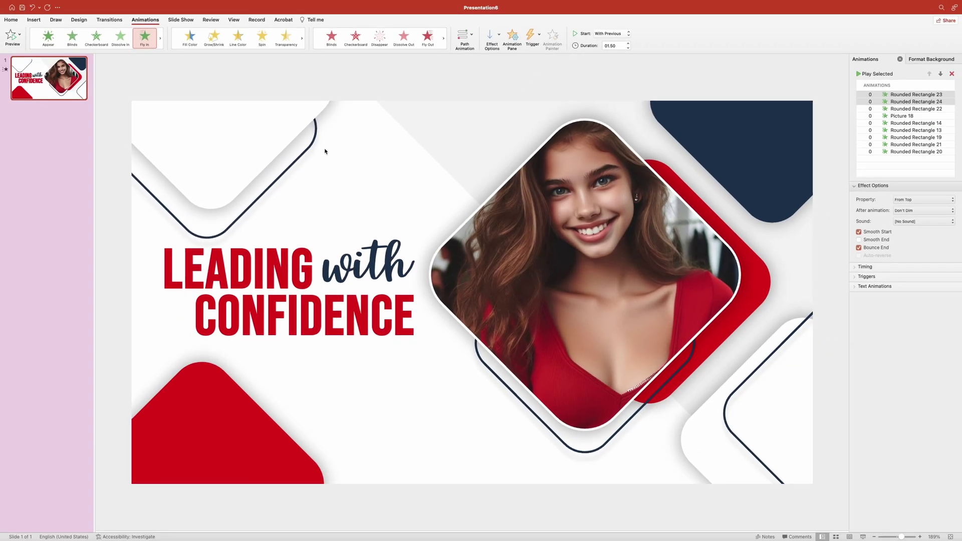
Delay Rounded Rectangle 23's entrance by 0.2 s and Rounded Rectangle 24's by 0.4 s
scroll(325, 151, up, 5)
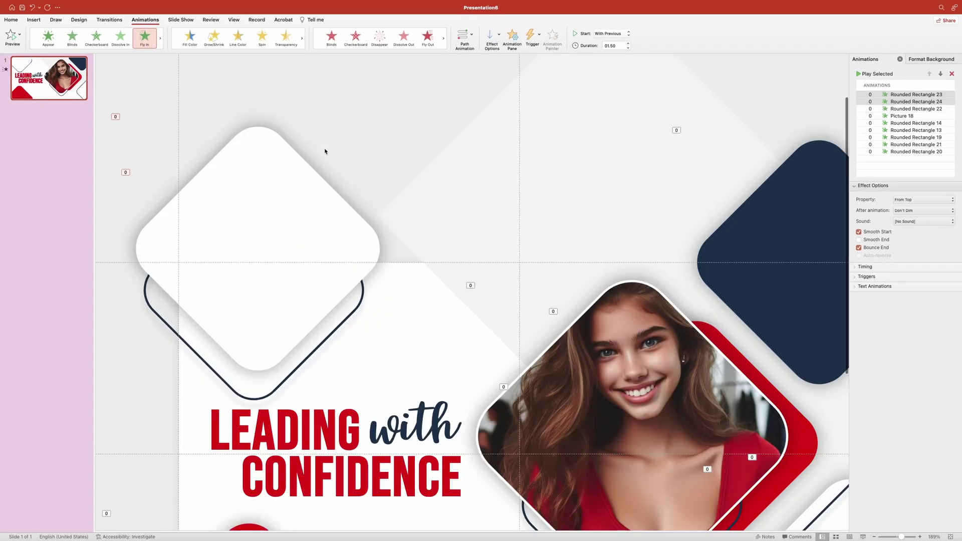
click(117, 119)
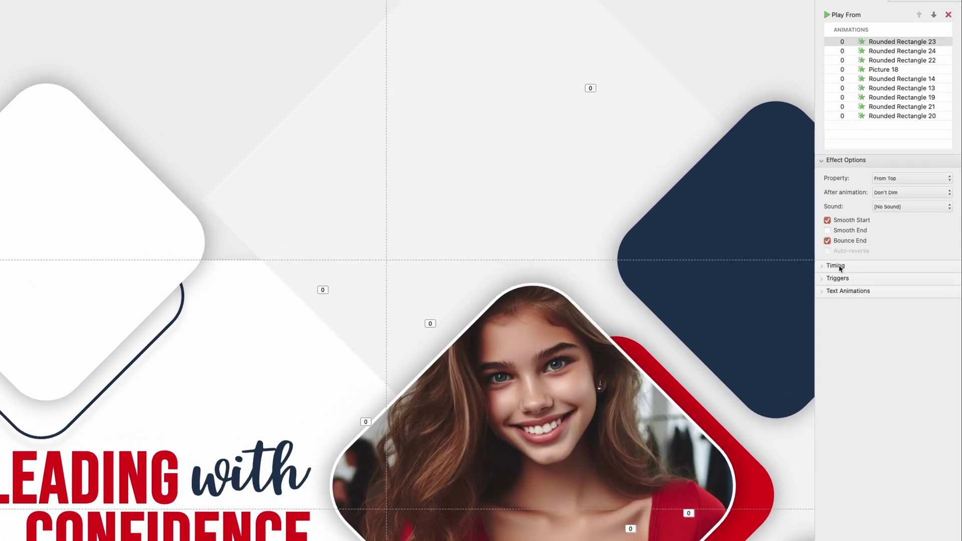
click(868, 268)
click(882, 311)
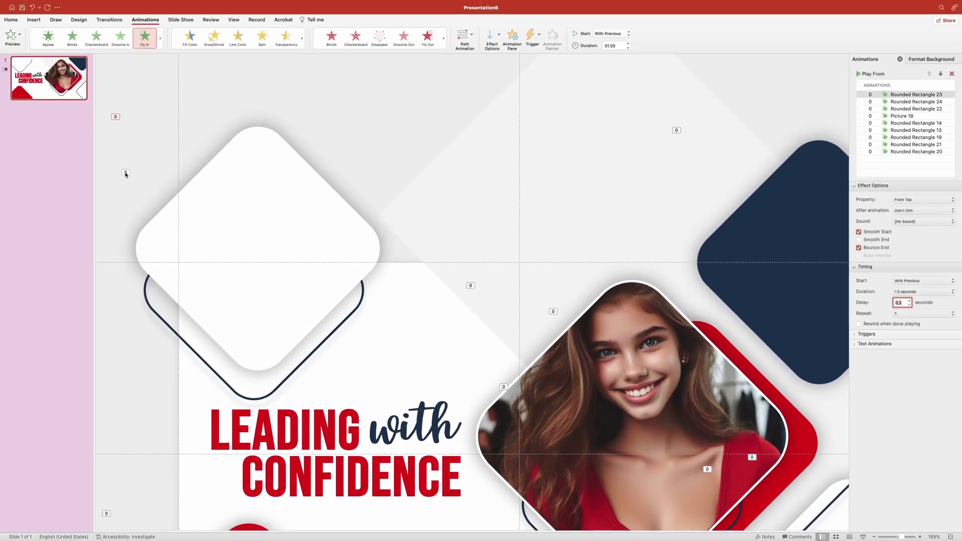
click(125, 173)
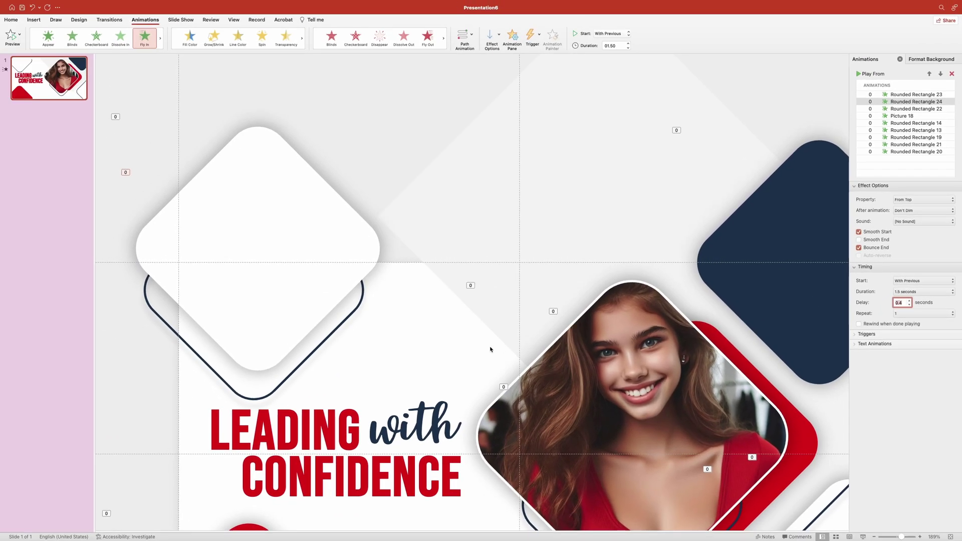
Change Rounded Rectangle 19's Fly In direction from From Bottom to From Top
scroll(468, 345, down, 5)
scroll(468, 346, down, 3)
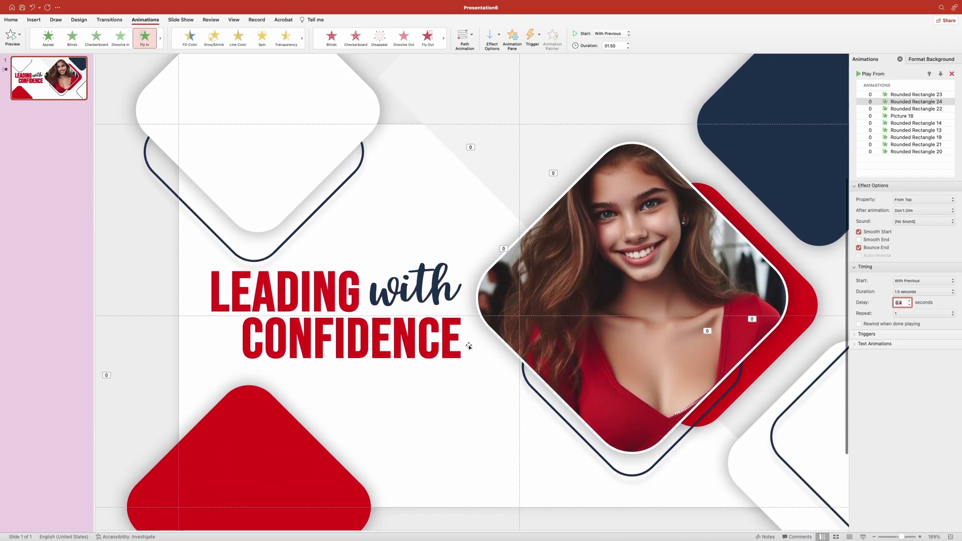
click(106, 374)
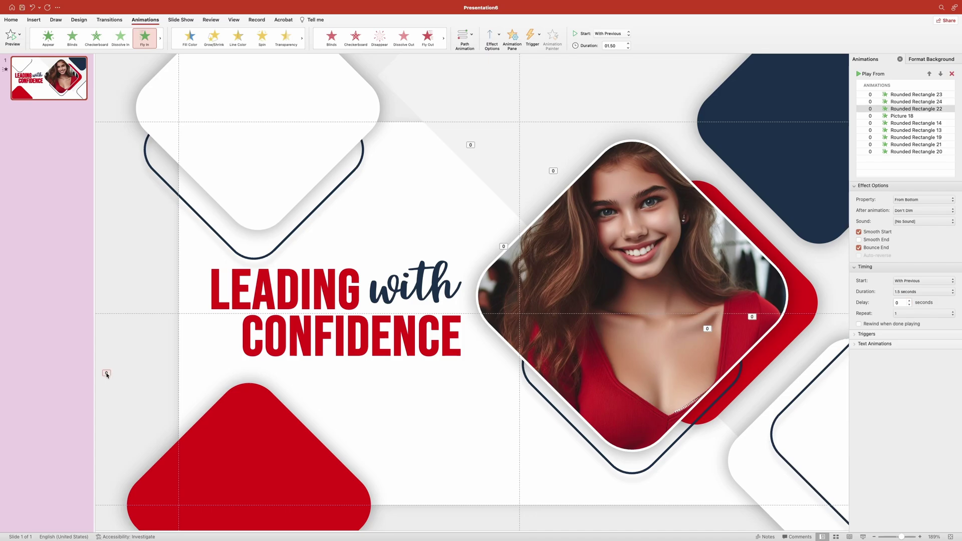
click(144, 380)
scroll(450, 250, right, 5)
scroll(449, 251, up, 2)
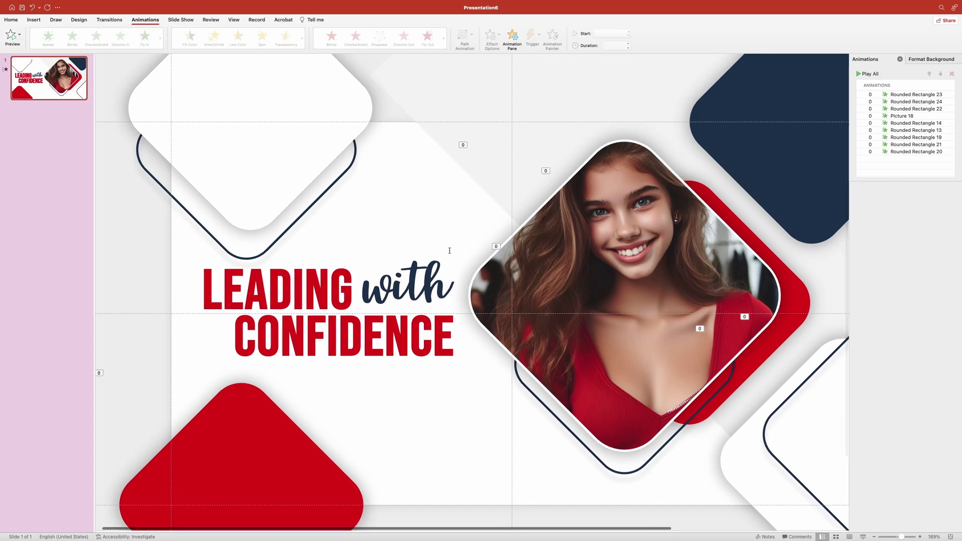
scroll(449, 252, up, 4)
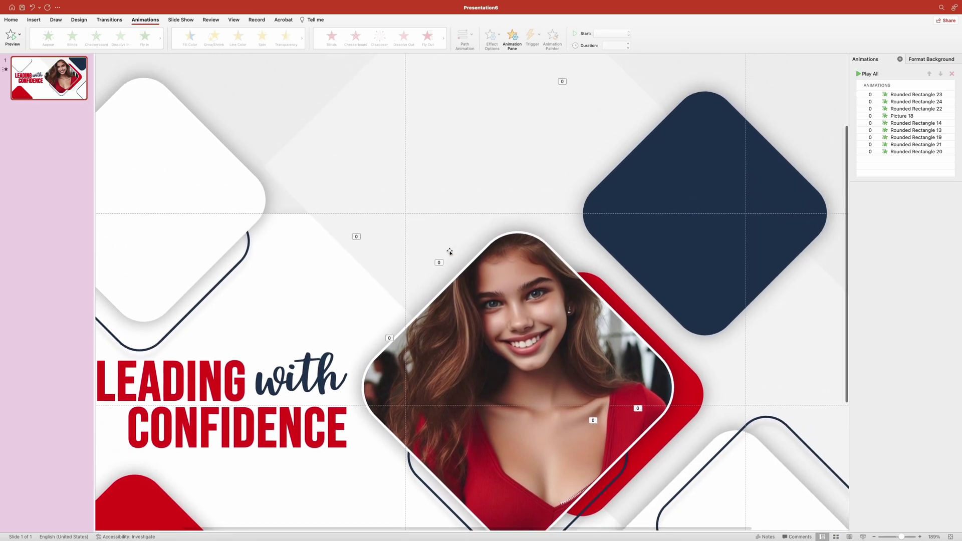
click(557, 110)
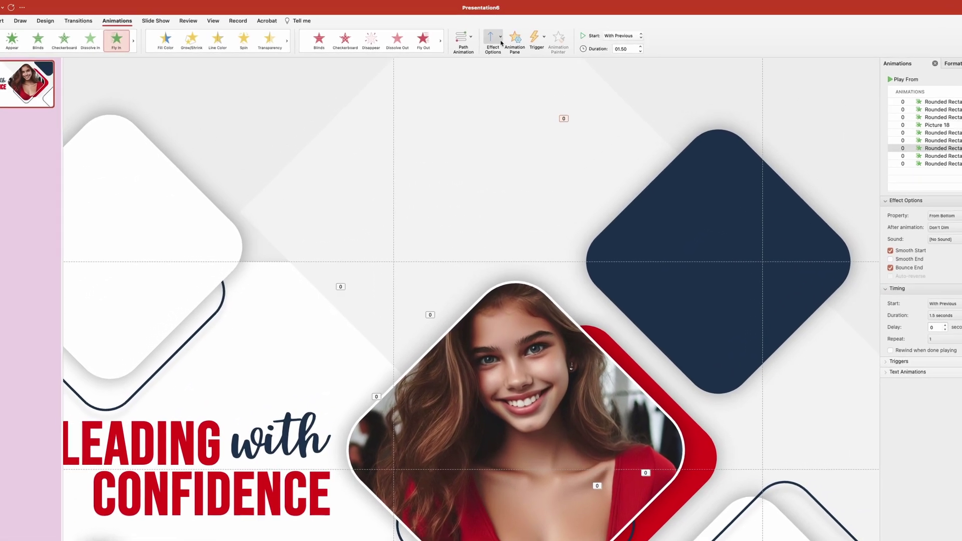
click(492, 36)
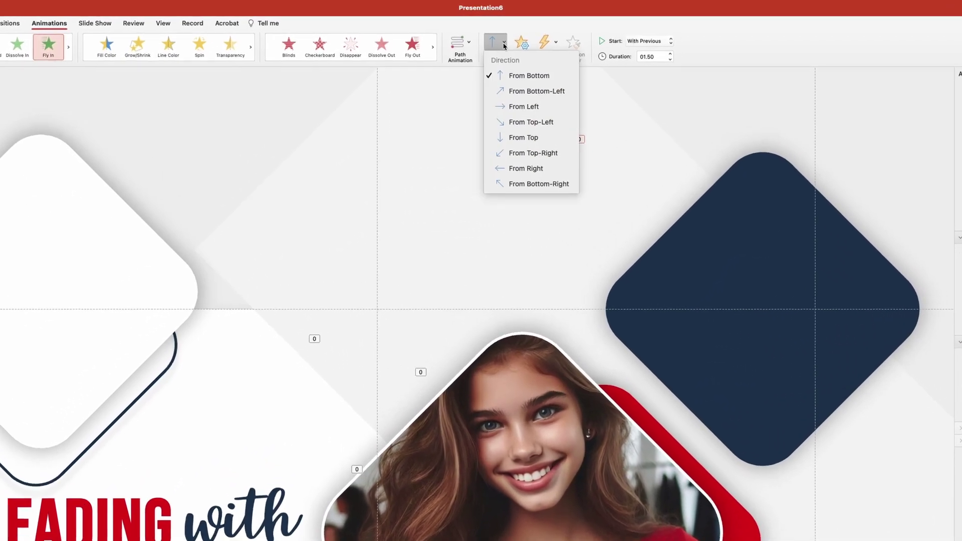
click(531, 143)
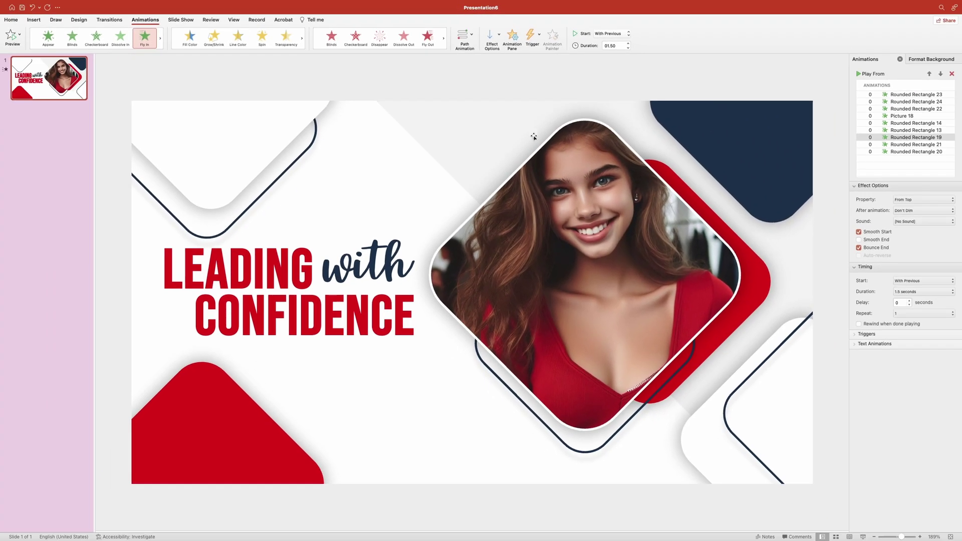
scroll(561, 178, up, 3)
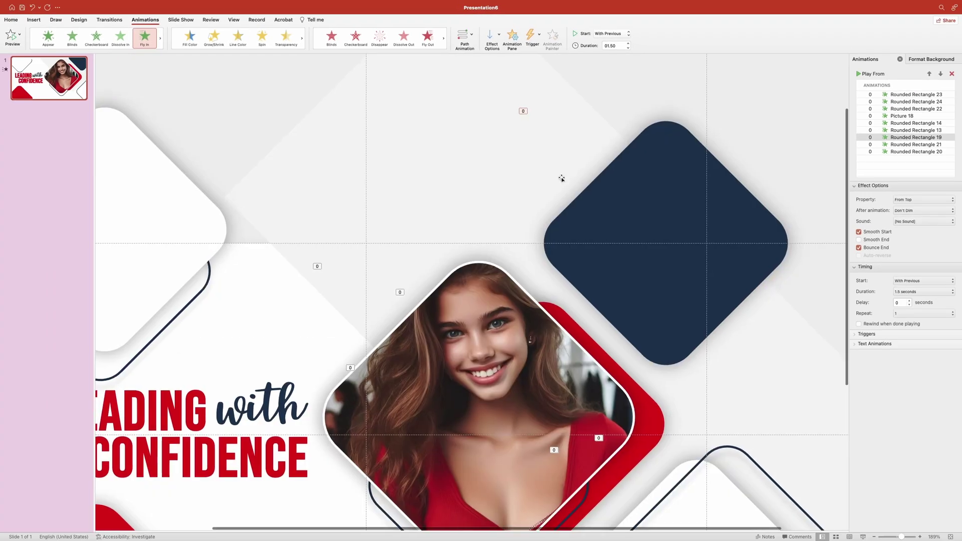
scroll(562, 179, down, 2)
scroll(562, 178, down, 3)
scroll(571, 280, right, 2)
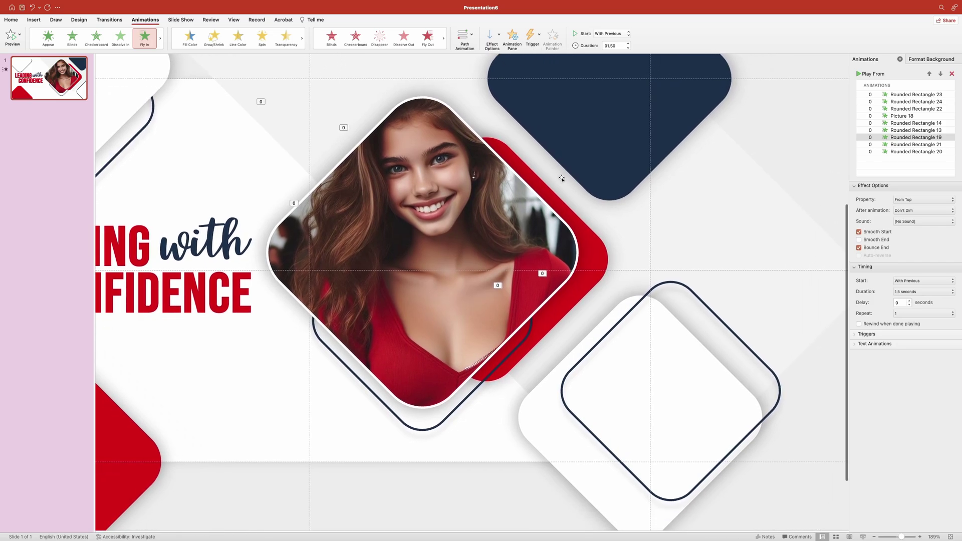
Set Rounded Rectangle 21's animation delay to 0.2 seconds
click(542, 274)
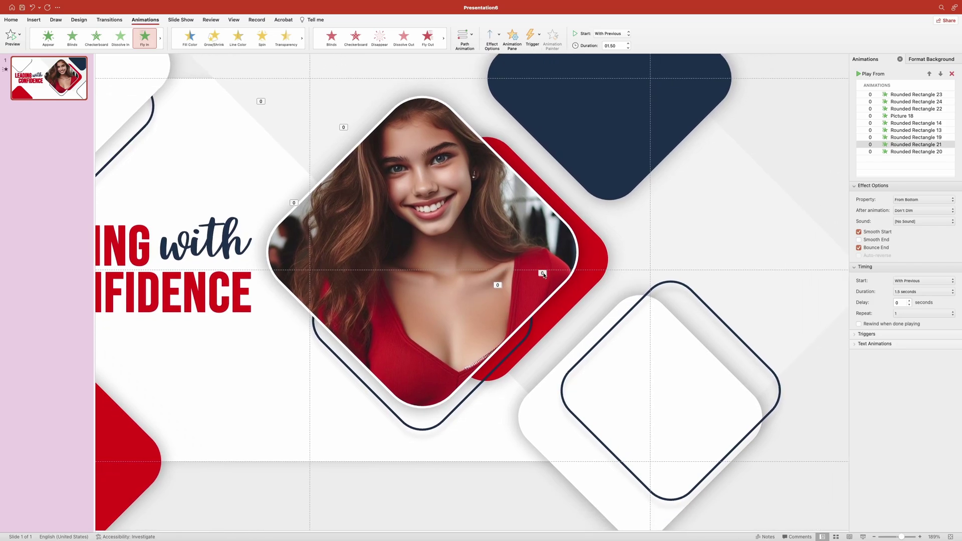
click(498, 286)
click(543, 274)
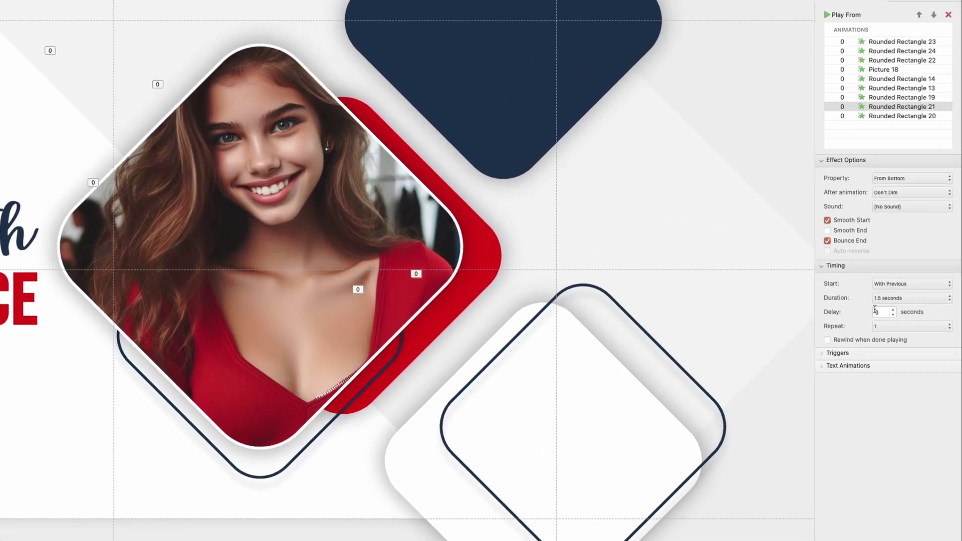
click(901, 303)
text(.2)
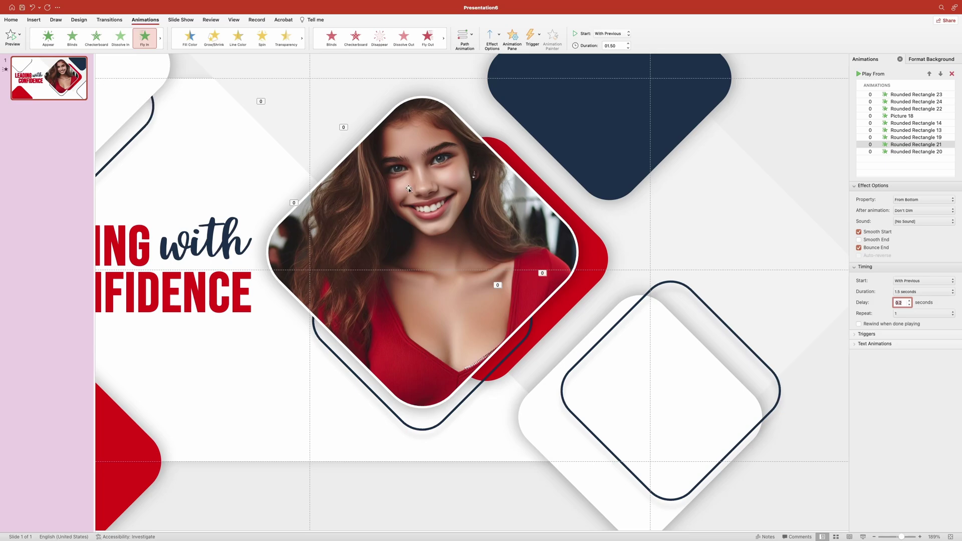
Delay Picture 18's entrance by 0.4 seconds and Rounded Rectangle 14's by 0.2 seconds
click(260, 102)
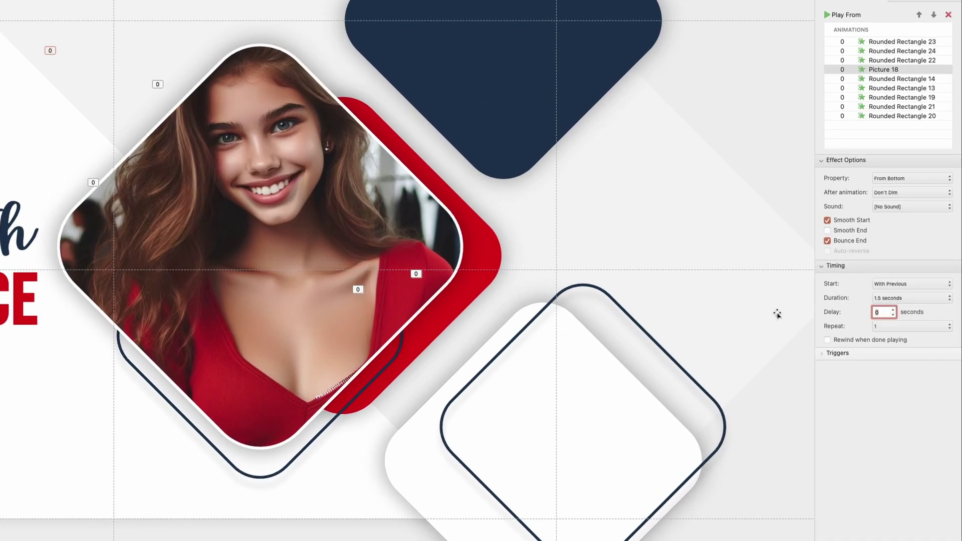
text(0)
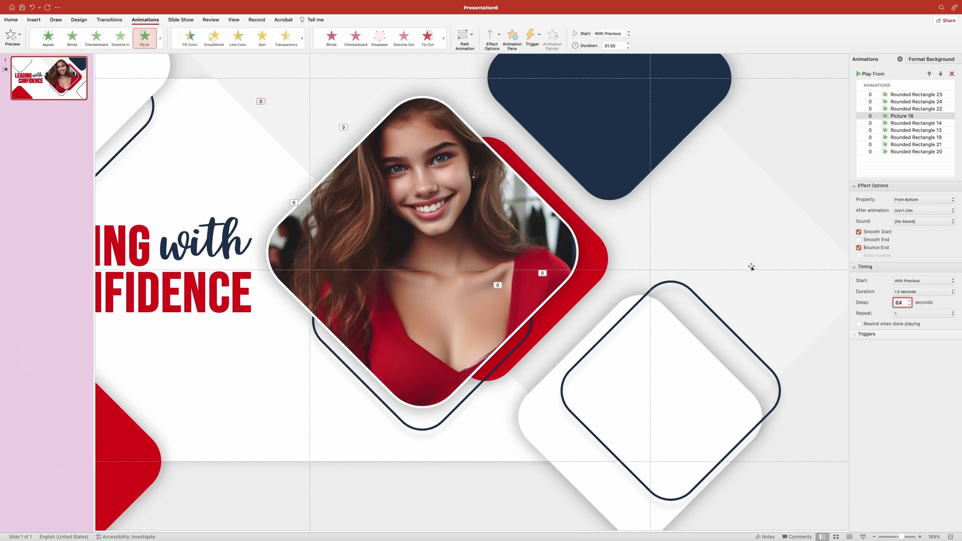
click(294, 203)
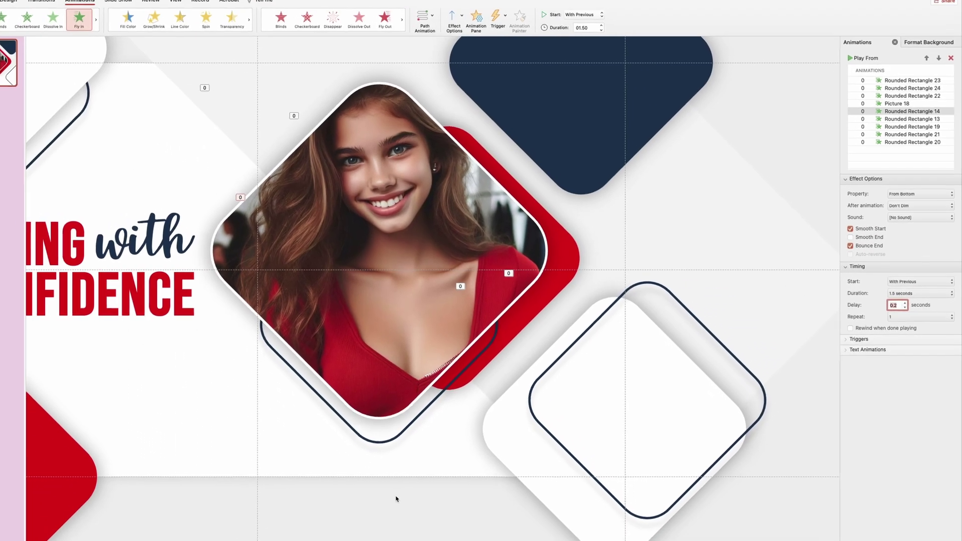
click(288, 540)
scroll(288, 540, left, 5)
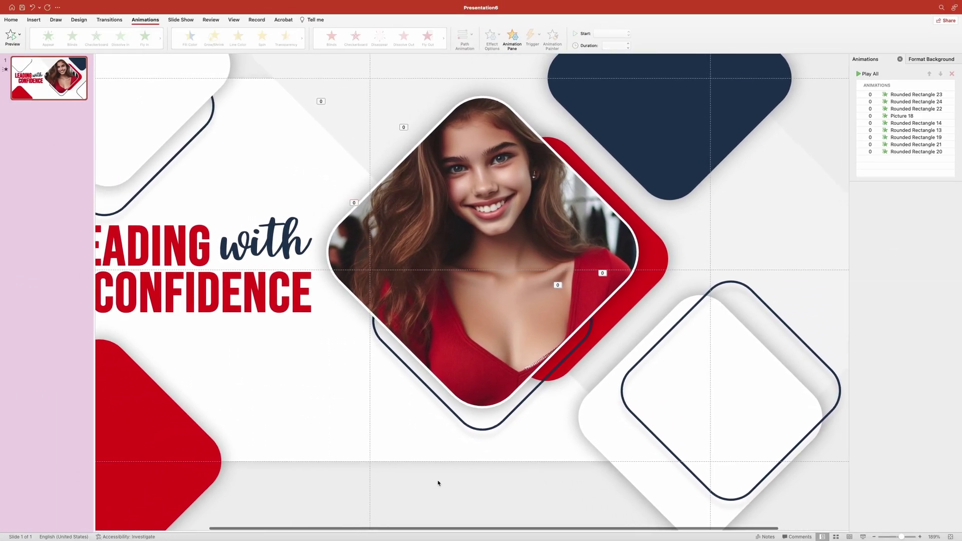
scroll(438, 484, left, 5)
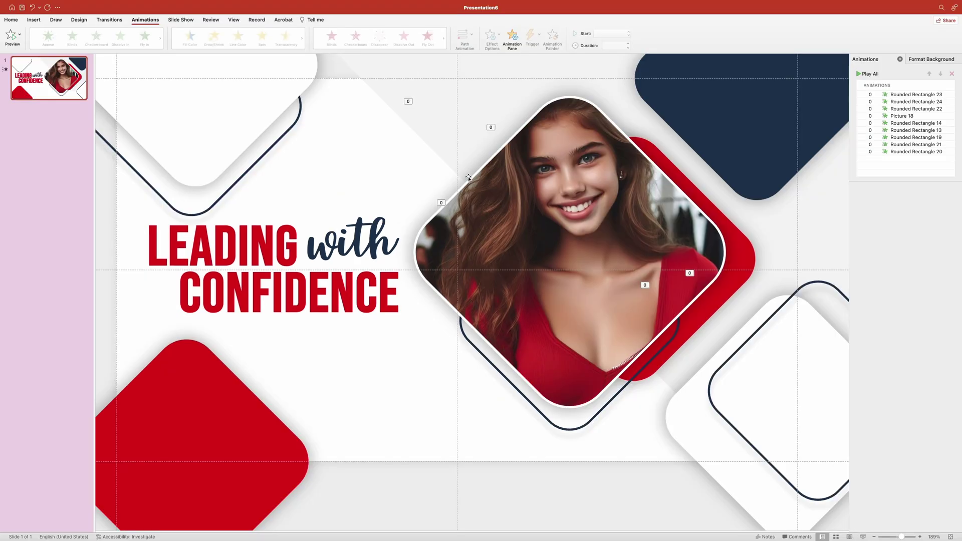
Make the Picture 18 and Rounded Rectangle 13 animations fly in From Right
click(409, 103)
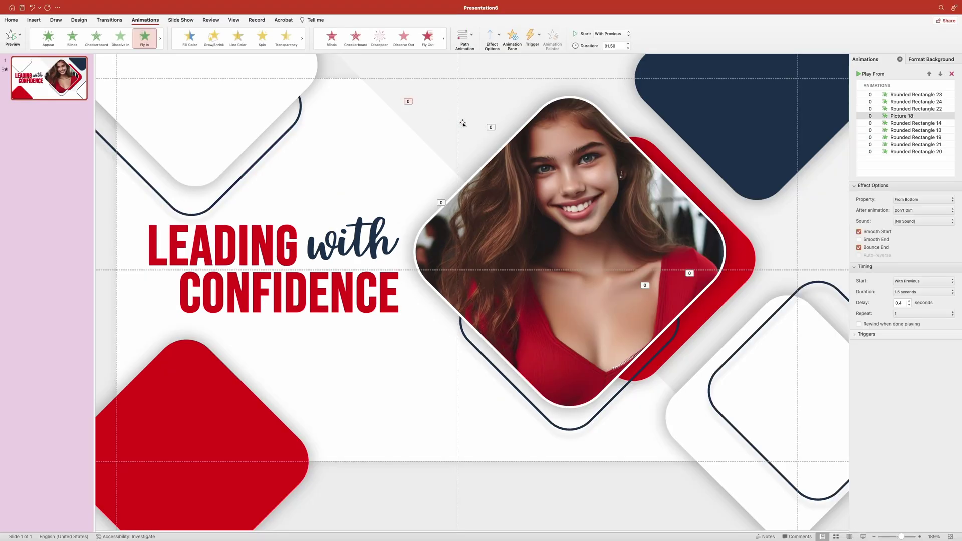
shift+click(490, 128)
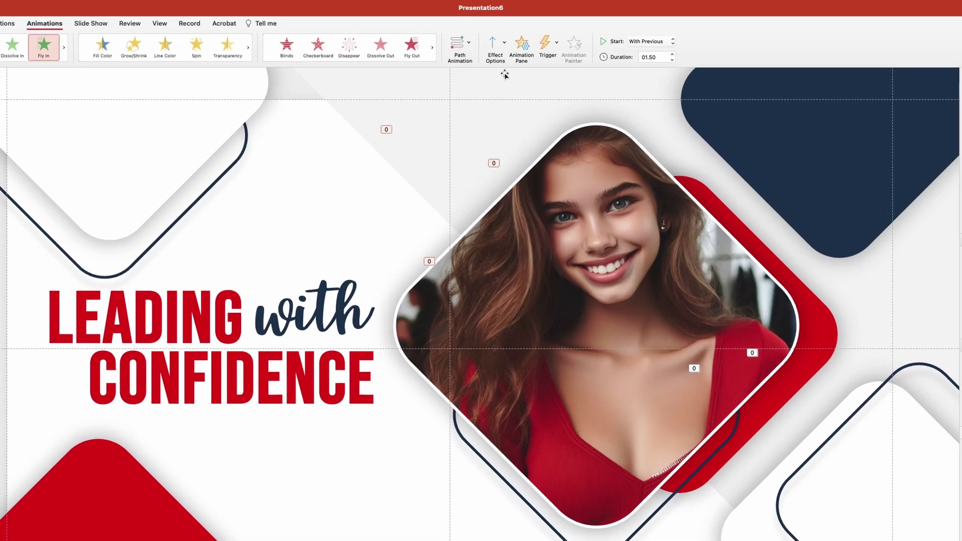
click(499, 35)
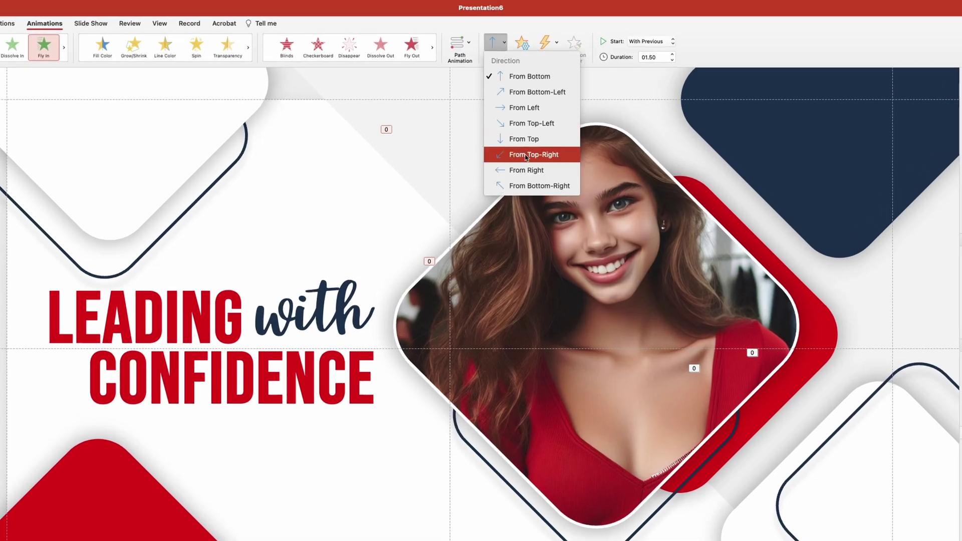
click(526, 171)
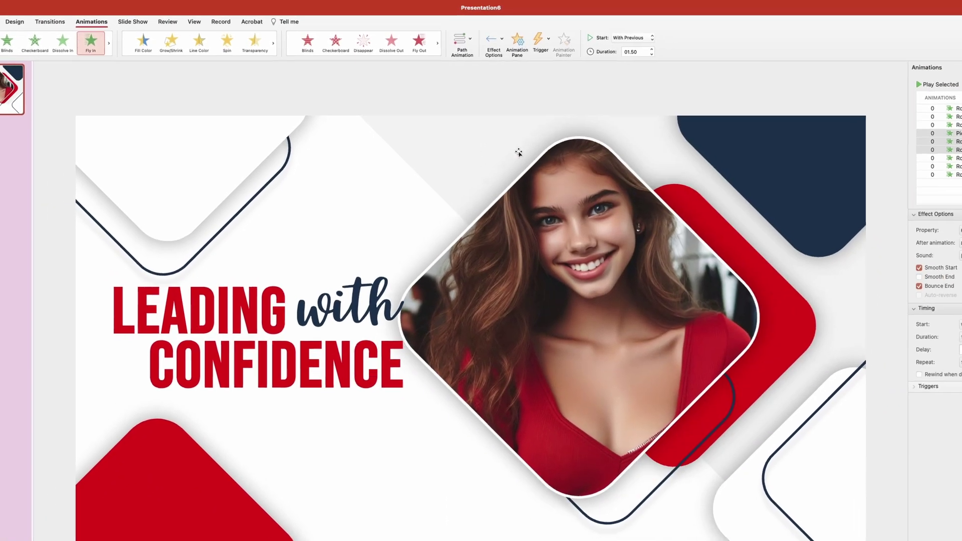